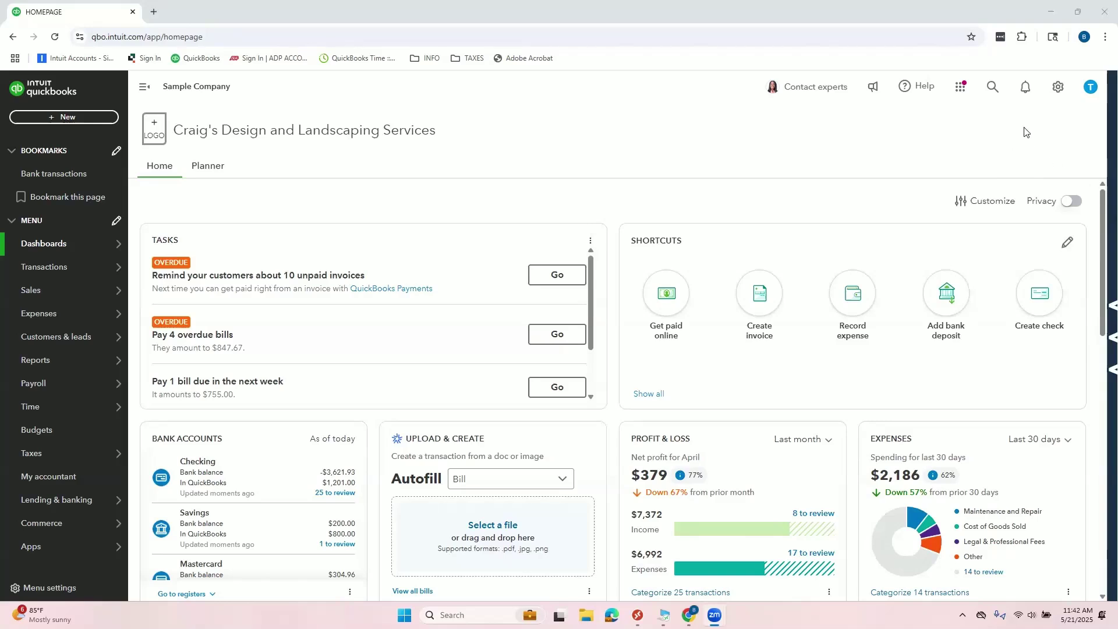
- Open the Accounting section of the company's advanced account settings for editing
{"action": "left_click", "coordinate": [1058, 88]}
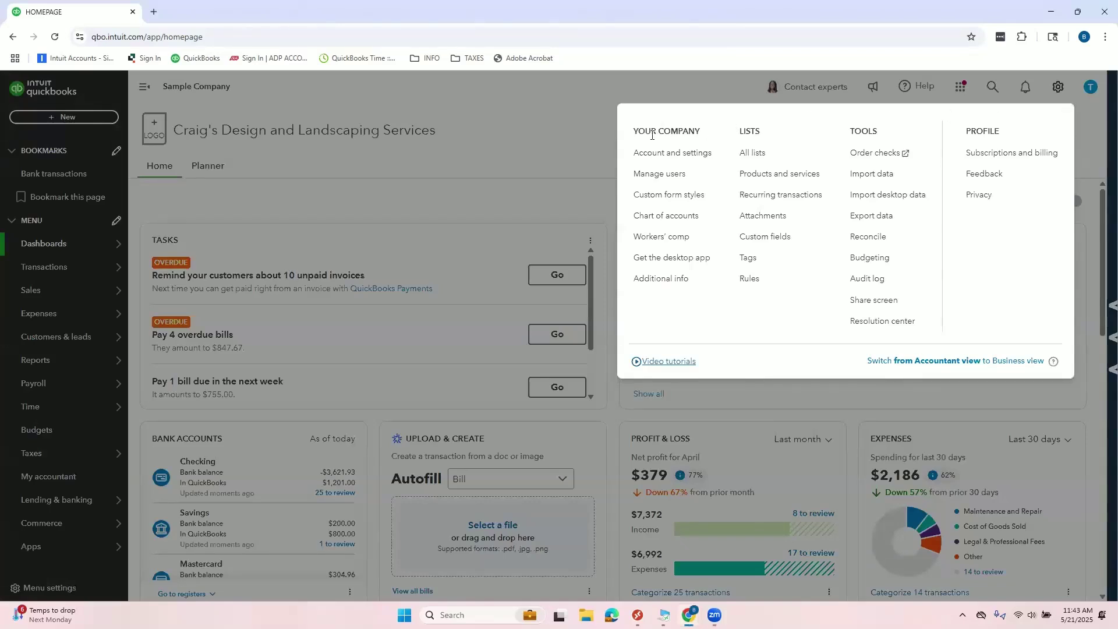
{"action": "left_click_drag", "start_coordinate": [638, 134], "coordinate": [703, 137]}
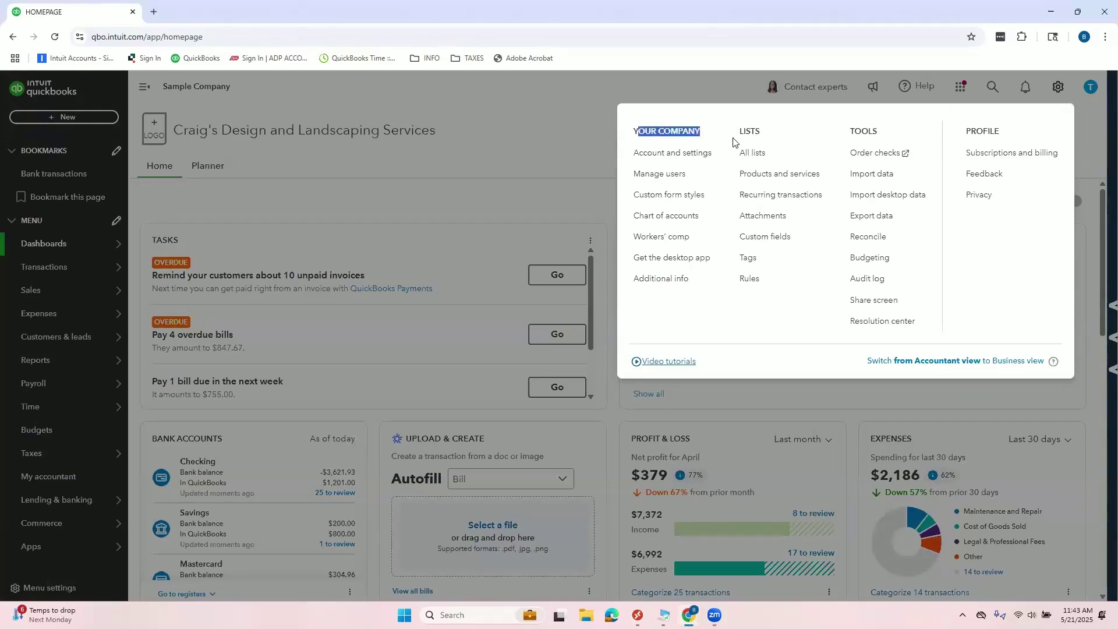
{"action": "left_click", "coordinate": [659, 158]}
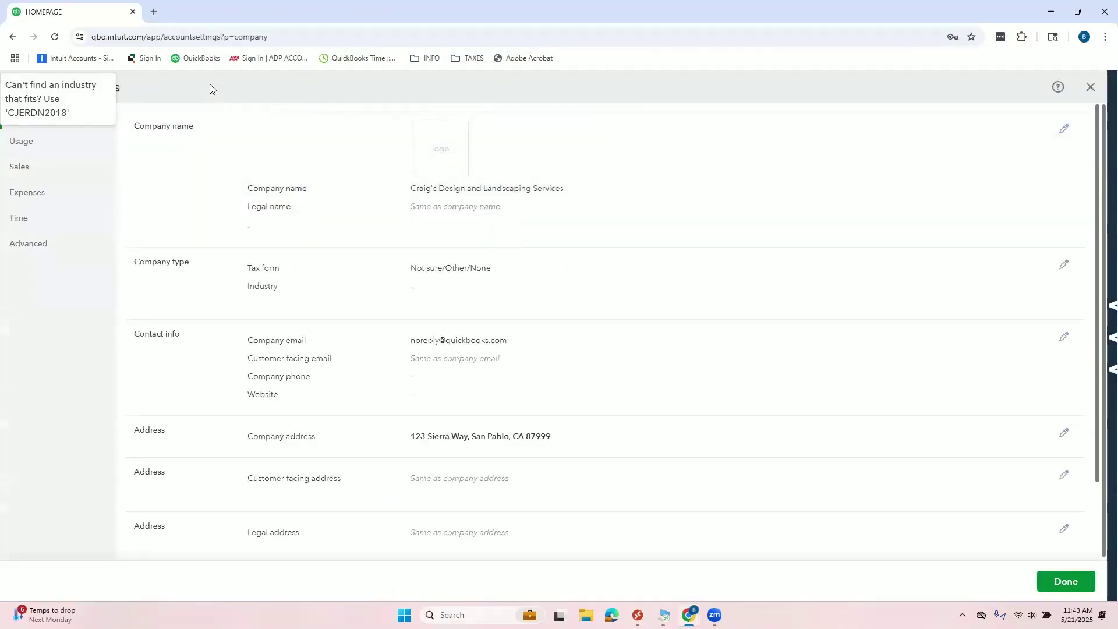
{"action": "left_click", "coordinate": [46, 248]}
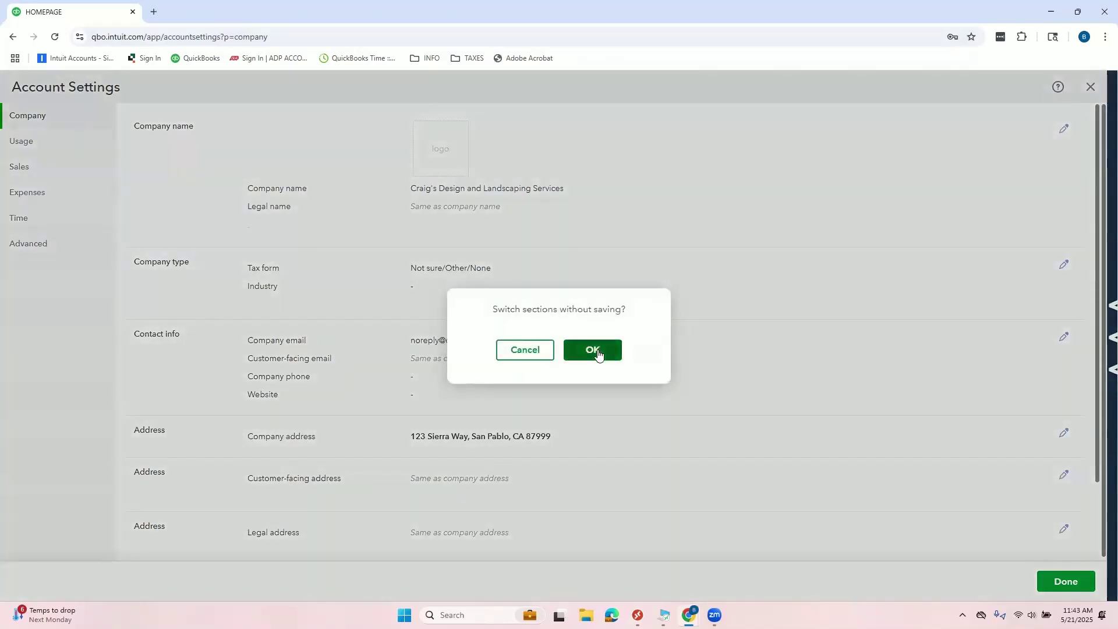
{"action": "left_click", "coordinate": [598, 355]}
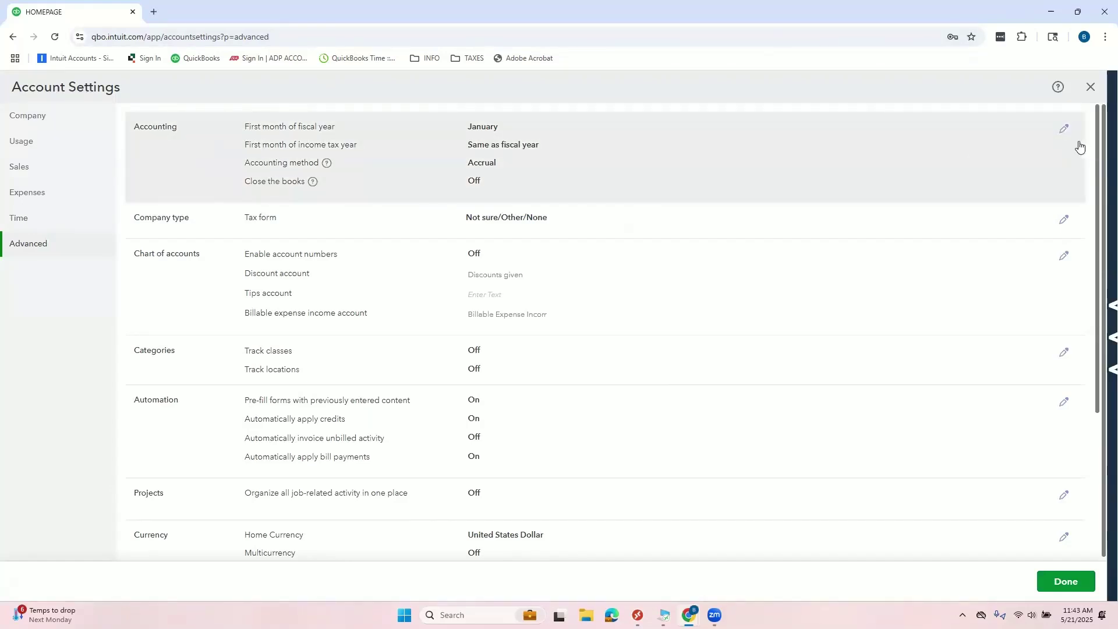
{"action": "left_click", "coordinate": [1063, 129]}
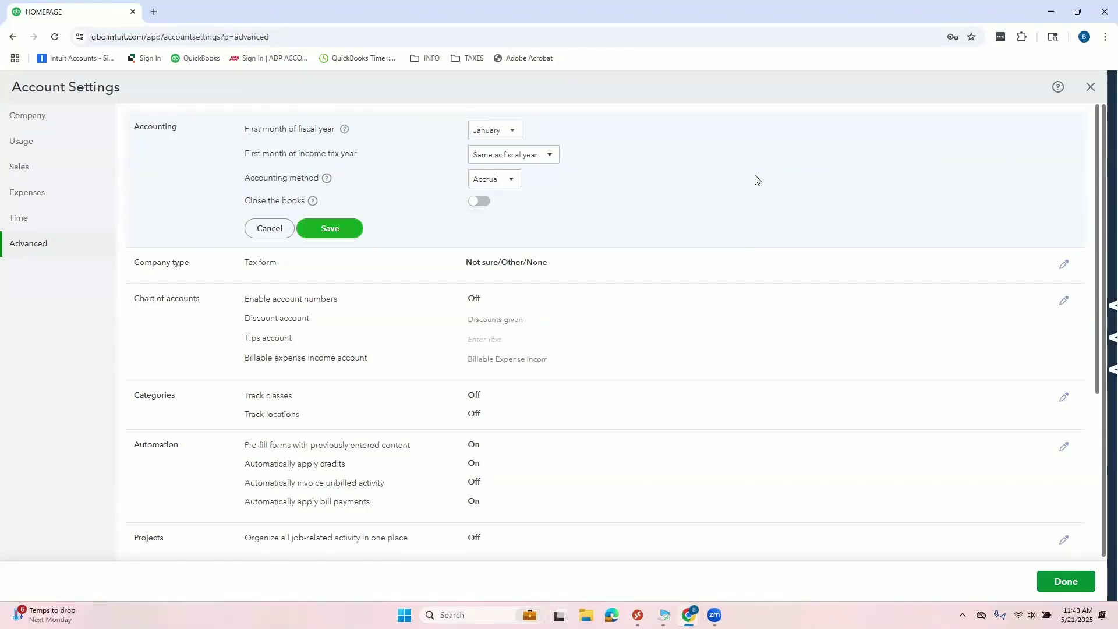
- Review the available options for first month of fiscal year, first month of income tax year and accounting method
{"action": "left_click", "coordinate": [511, 134]}
{"action": "left_click", "coordinate": [598, 136]}
{"action": "left_click", "coordinate": [514, 135]}
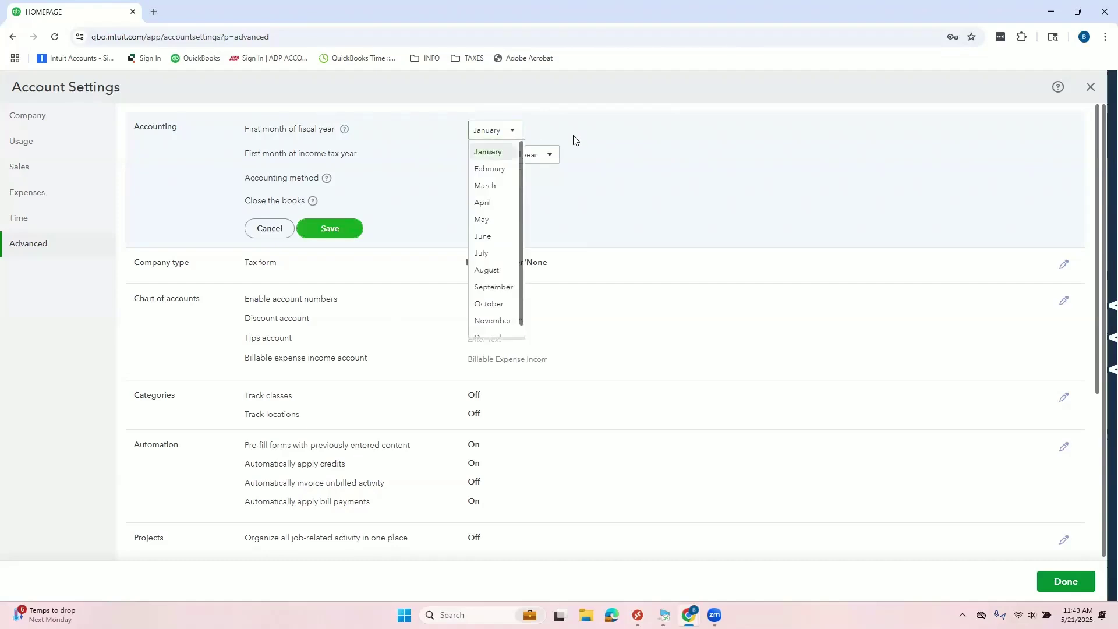
{"action": "left_click", "coordinate": [573, 139]}
{"action": "left_click_drag", "start_coordinate": [246, 155], "coordinate": [347, 156]}
{"action": "left_click", "coordinate": [550, 155]}
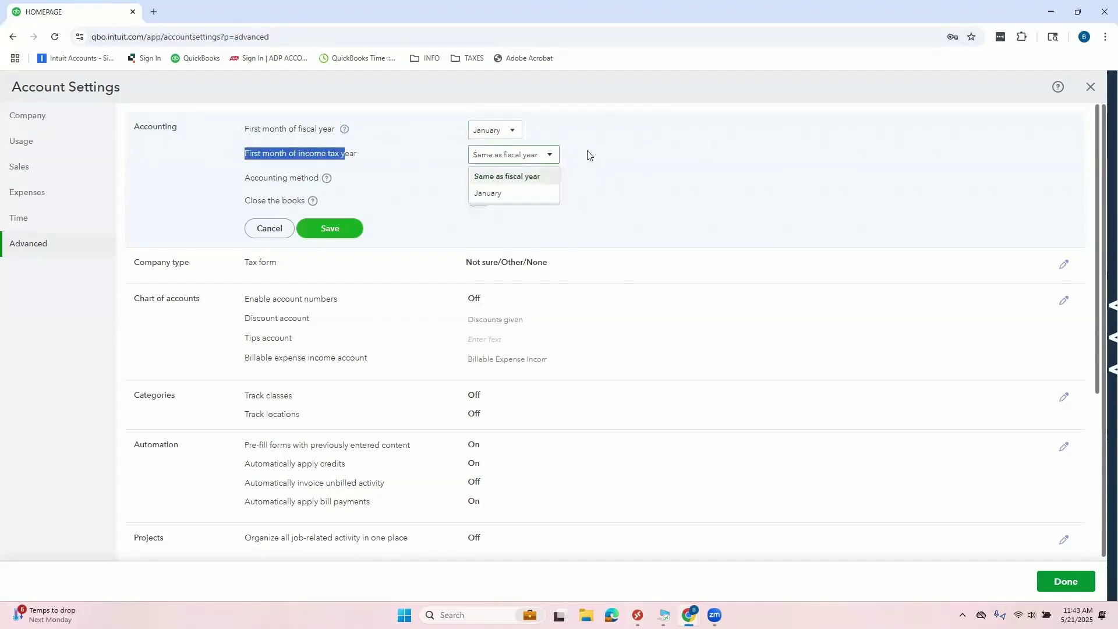
{"action": "left_click", "coordinate": [600, 156]}
{"action": "left_click", "coordinate": [511, 180]}
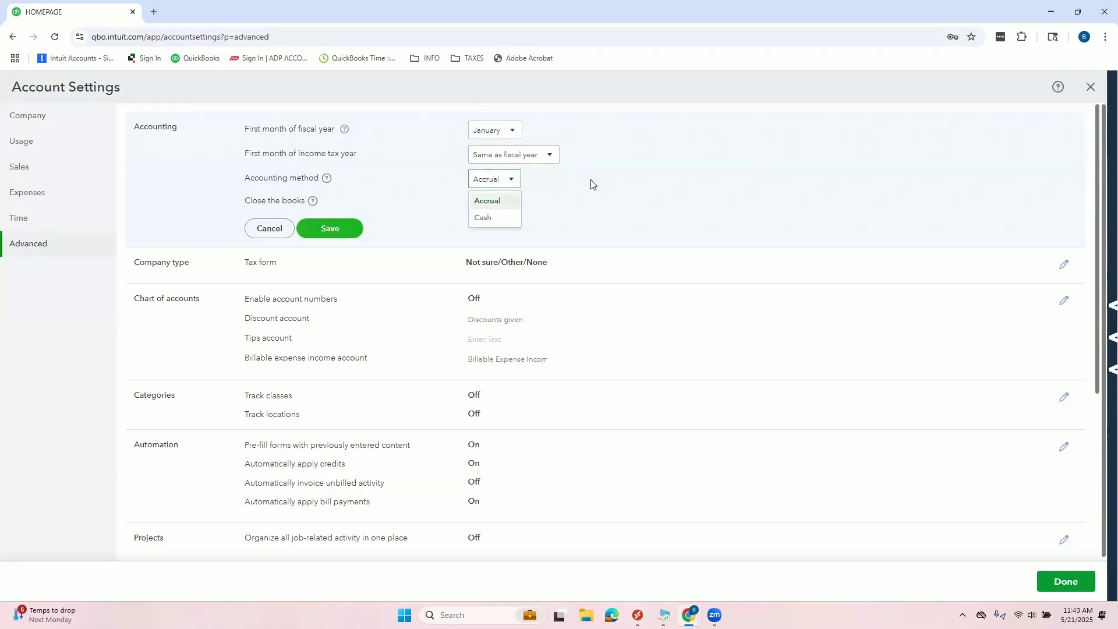
{"action": "left_click", "coordinate": [591, 185]}
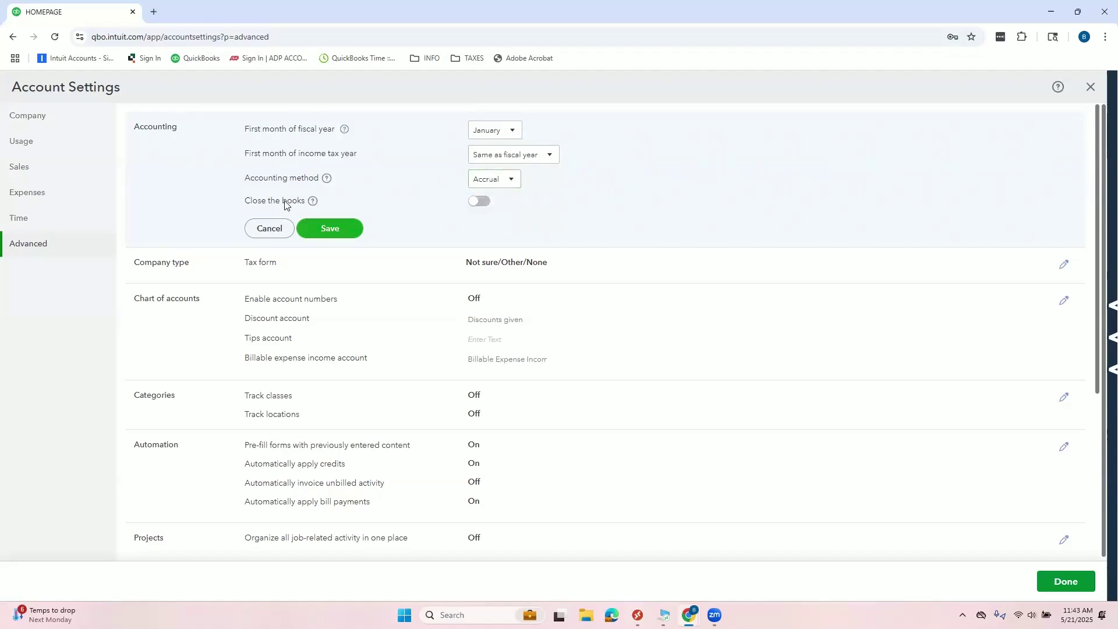
- Turn on Close the books and set the closing date to 12/31/2024
{"action": "left_click_drag", "start_coordinate": [243, 204], "coordinate": [336, 207]}
{"action": "left_click", "coordinate": [336, 207]}
{"action": "left_click", "coordinate": [478, 207]}
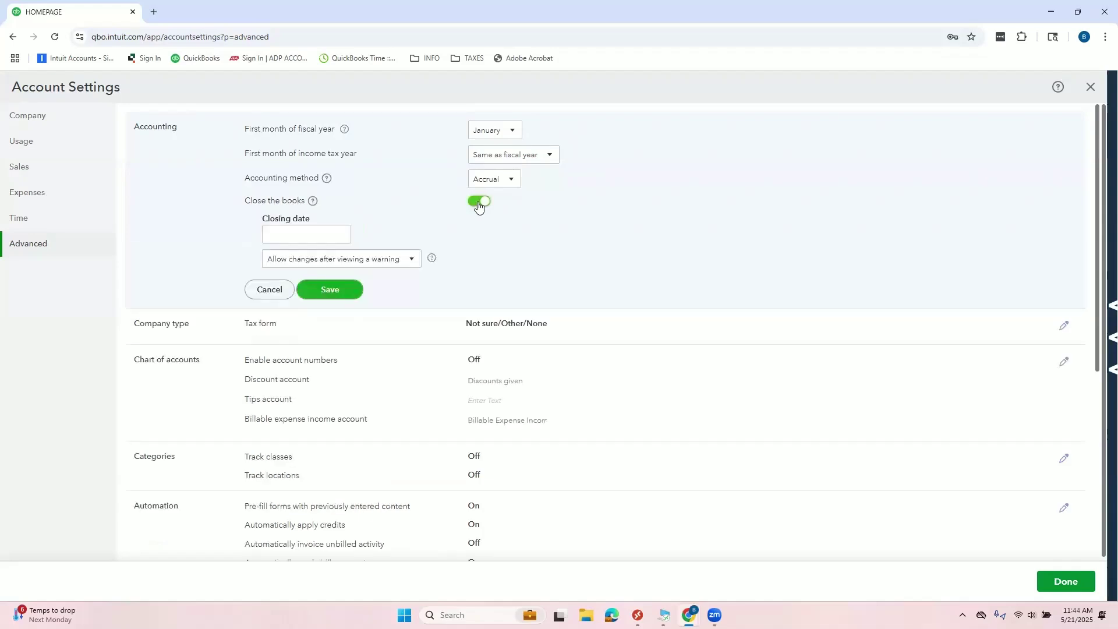
{"action": "left_click", "coordinate": [326, 235]}
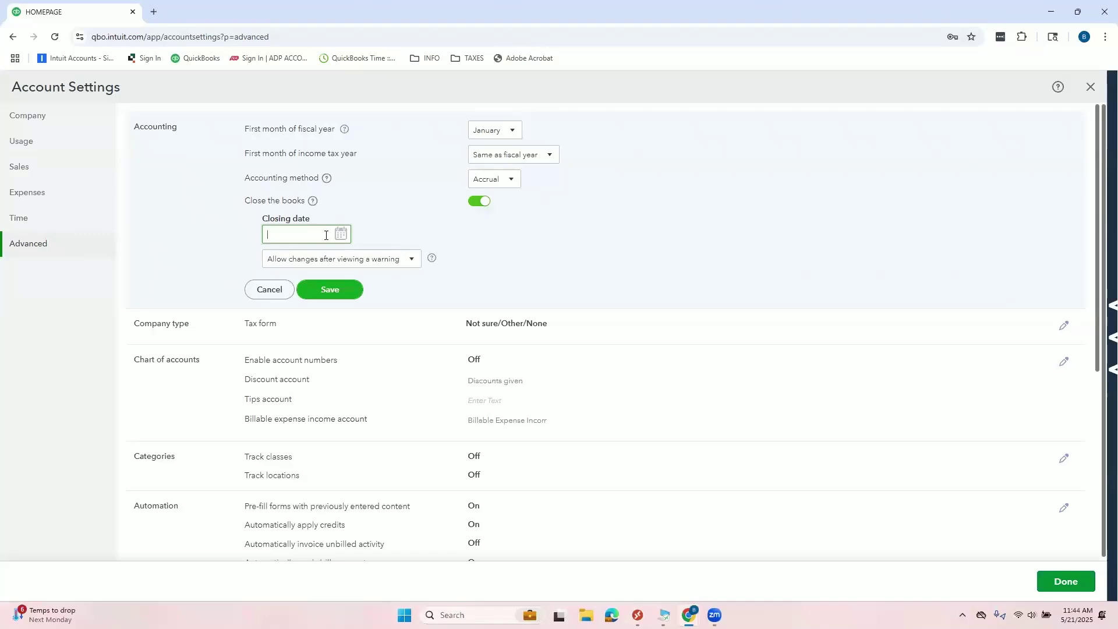
{"action": "type", "text": "12/31/"}
{"action": "type", "text": "2024"}
{"action": "left_click", "coordinate": [406, 234]}
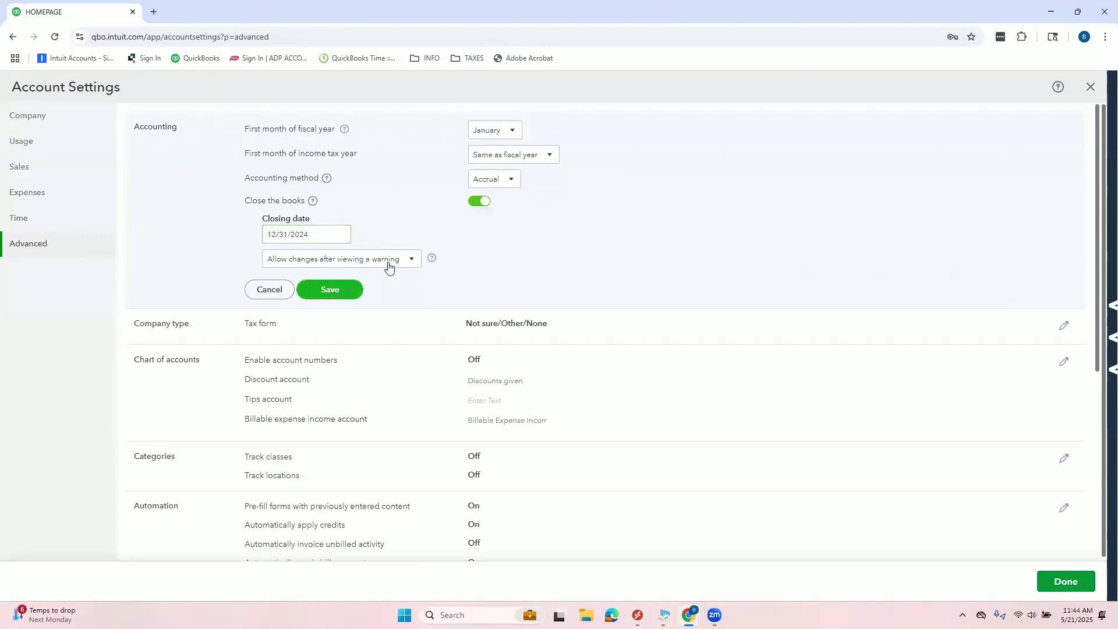
- Allow closed-period changes only after viewing a warning and entering password, and fill in the closing password and its confirmation
{"action": "left_click", "coordinate": [411, 263]}
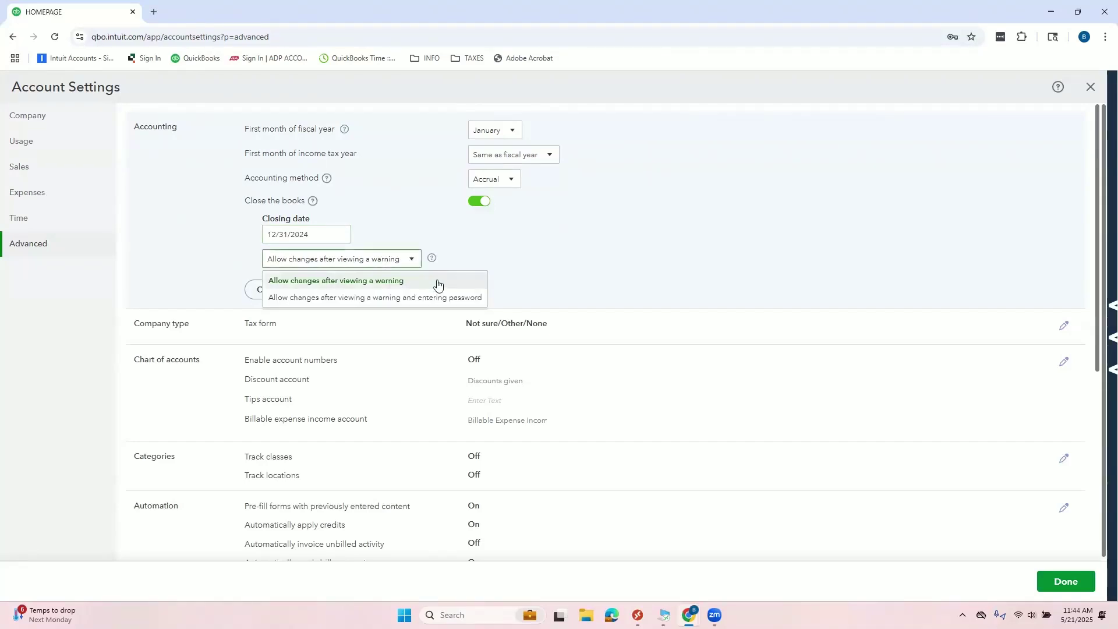
{"action": "left_click", "coordinate": [463, 298]}
{"action": "left_click", "coordinate": [285, 294]}
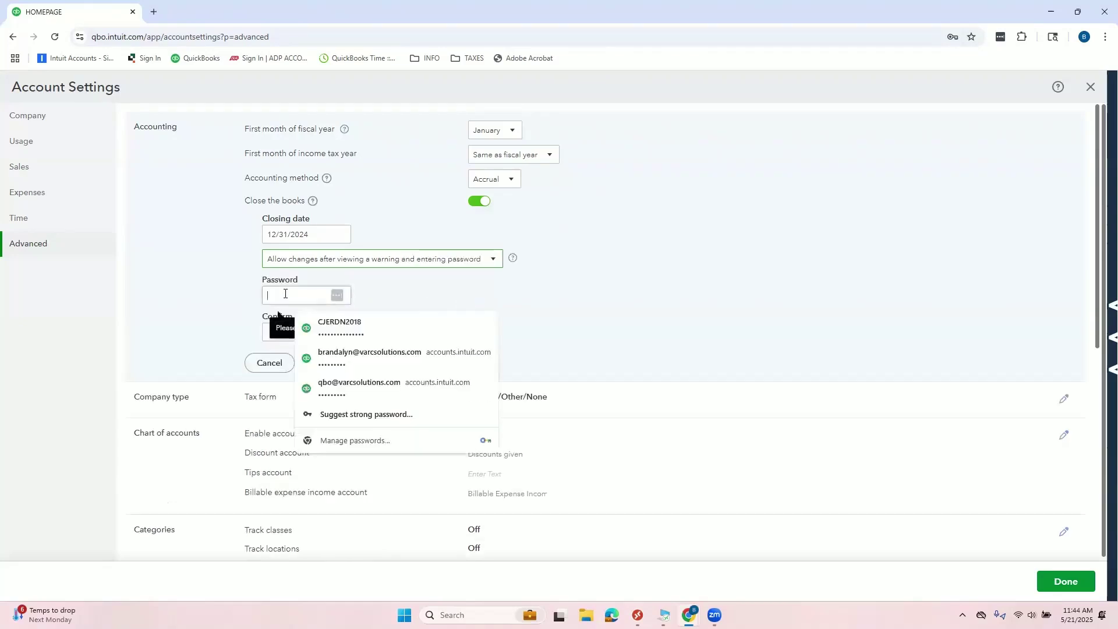
{"action": "type", "text": "********"}
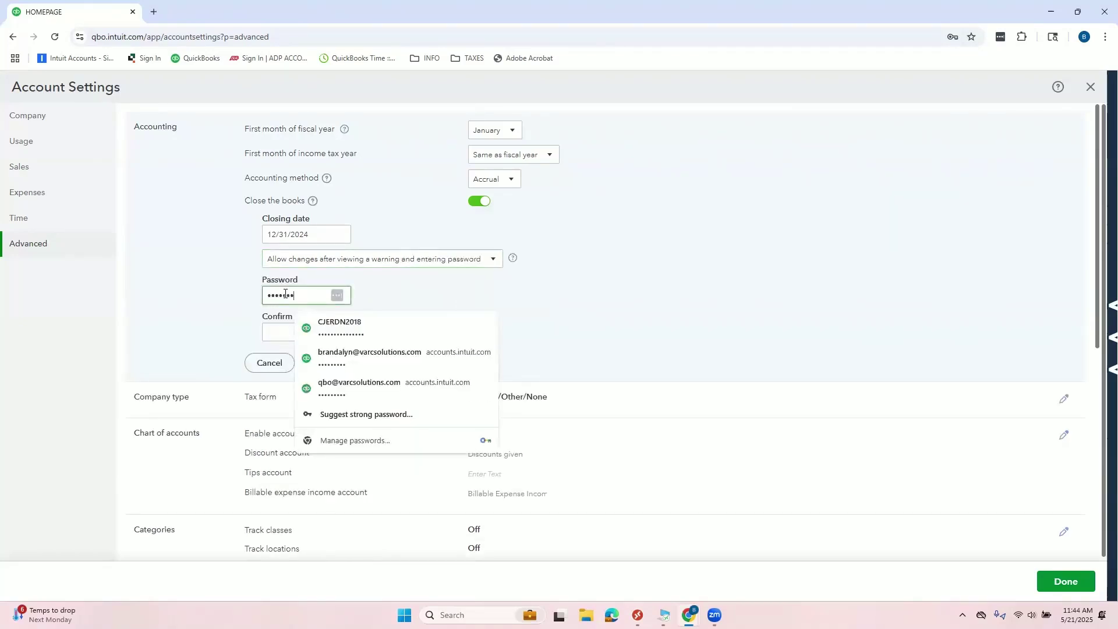
{"action": "key", "text": "Tab"}
{"action": "type", "text": "********"}
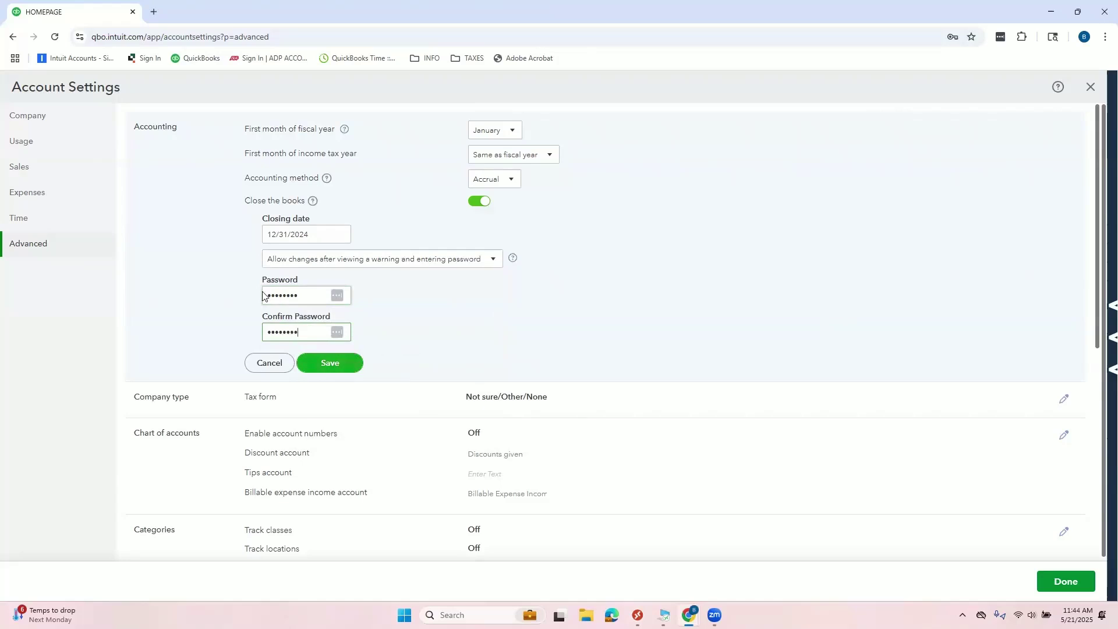
- Correct the entry in the Confirm Password field so it matches the closing password
{"action": "double_click", "coordinate": [318, 336]}
{"action": "left_click", "coordinate": [318, 335]}
{"action": "type", "text": "*"}
{"action": "left_click", "coordinate": [187, 296]}
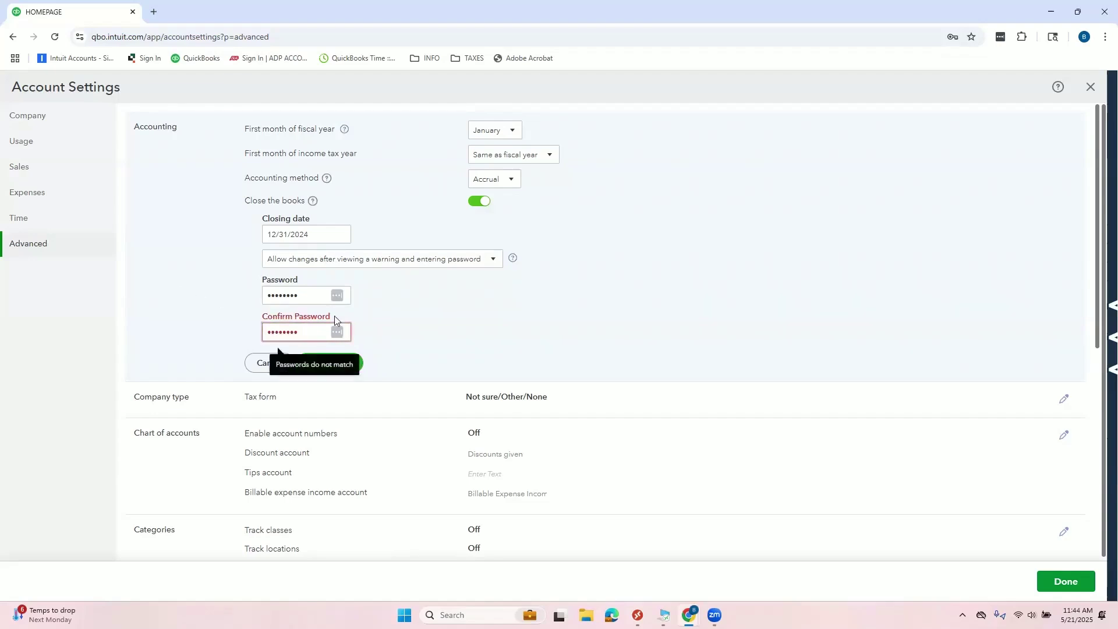
{"action": "left_click", "coordinate": [315, 331]}
{"action": "key", "text": "BackSpace"}
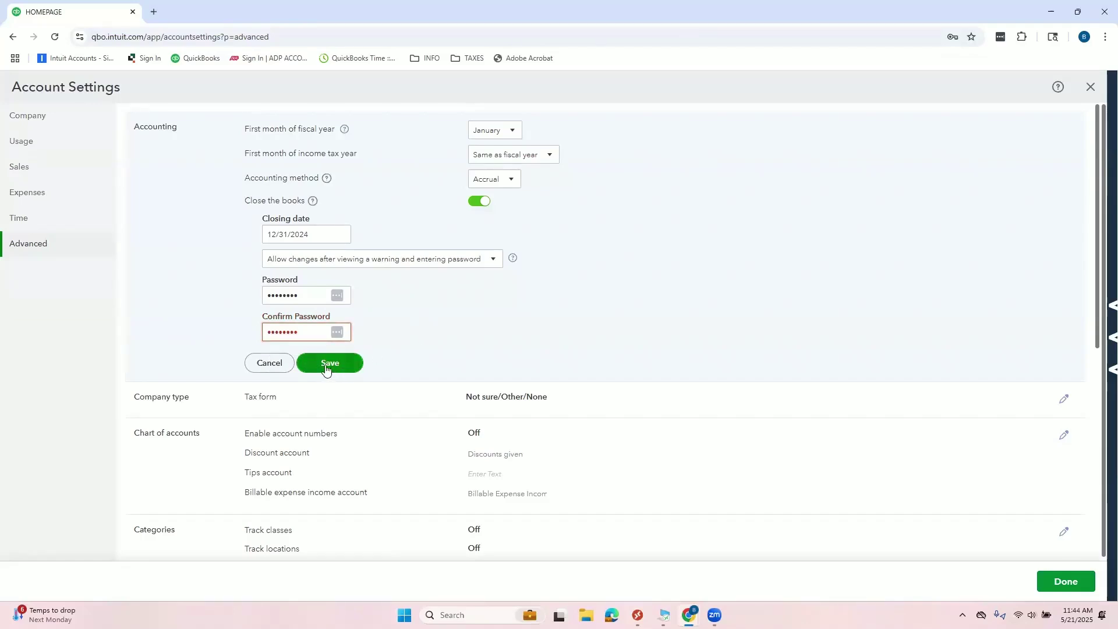
- Save the accounting settings, decline storing the password in the browser, and leave the account settings
{"action": "left_click", "coordinate": [330, 362]}
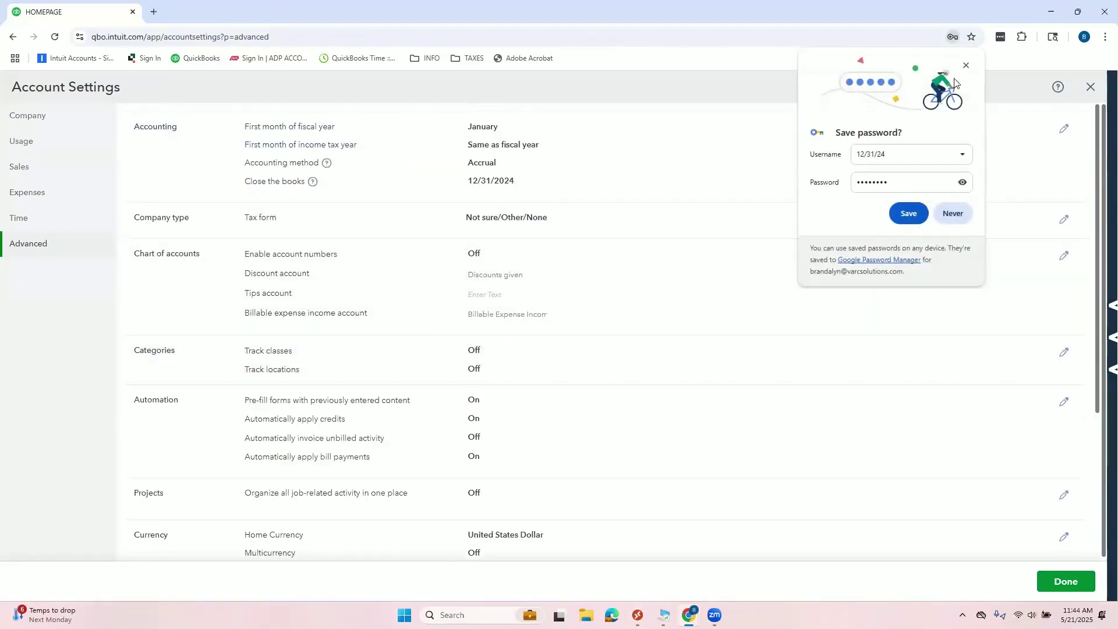
{"action": "left_click", "coordinate": [953, 214]}
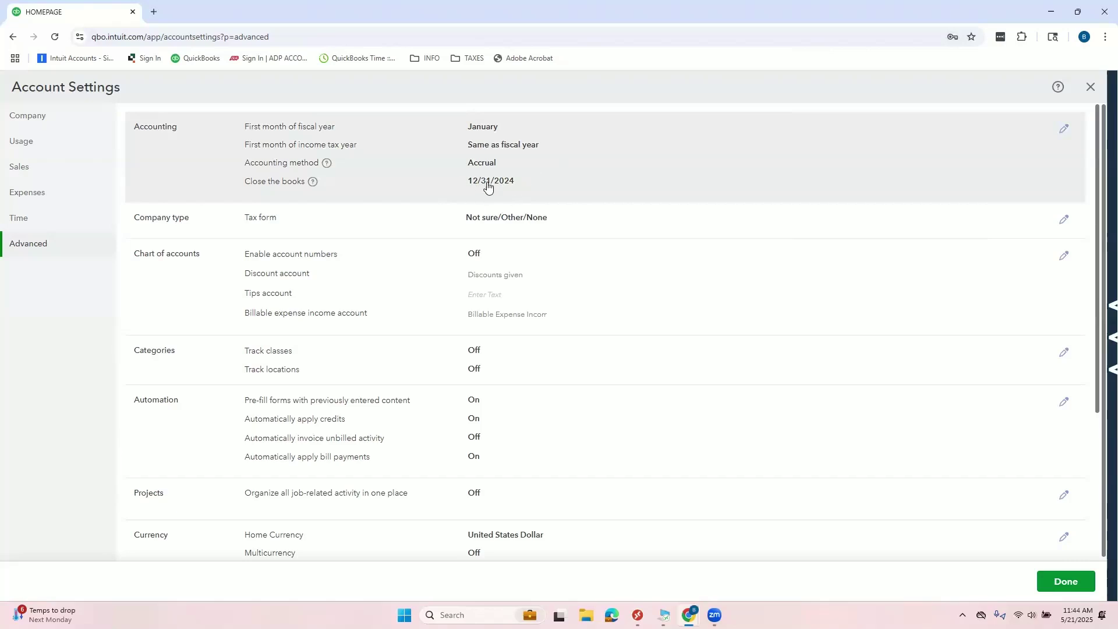
{"action": "left_click", "coordinate": [1082, 588]}
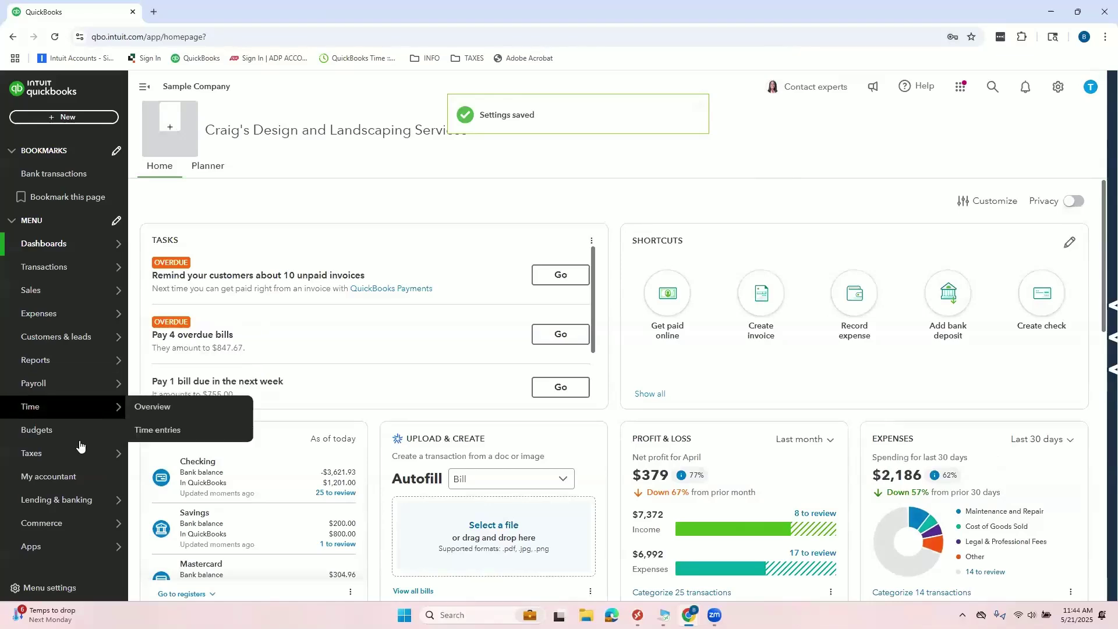
- Run the Profit and Loss report for the Last year period
{"action": "mouse_move", "coordinate": [58, 387]}
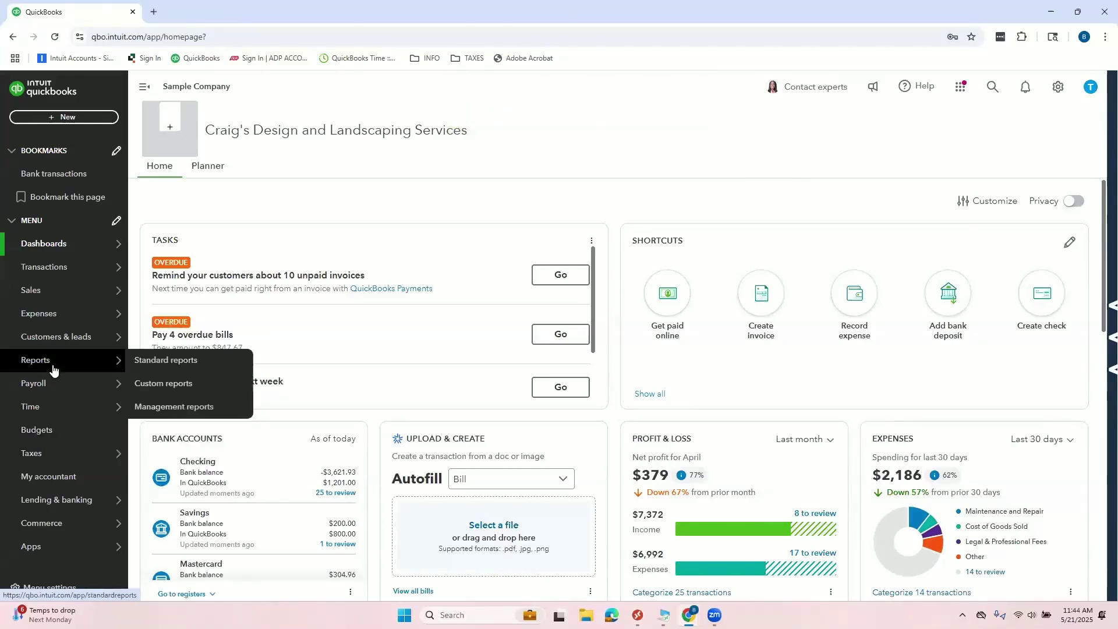
{"action": "left_click", "coordinate": [35, 364]}
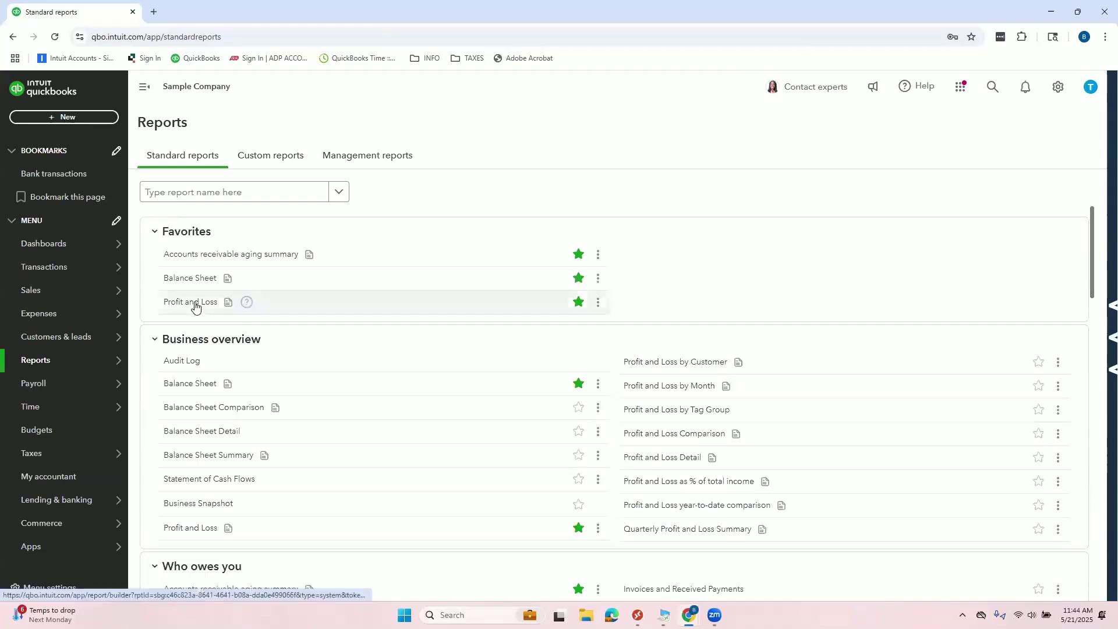
{"action": "left_click", "coordinate": [195, 304]}
{"action": "left_click", "coordinate": [200, 178]}
{"action": "scroll", "coordinate": [208, 256], "scroll_direction": "down", "scroll_amount": 3}
{"action": "scroll", "coordinate": [209, 291], "scroll_direction": "down", "scroll_amount": 5}
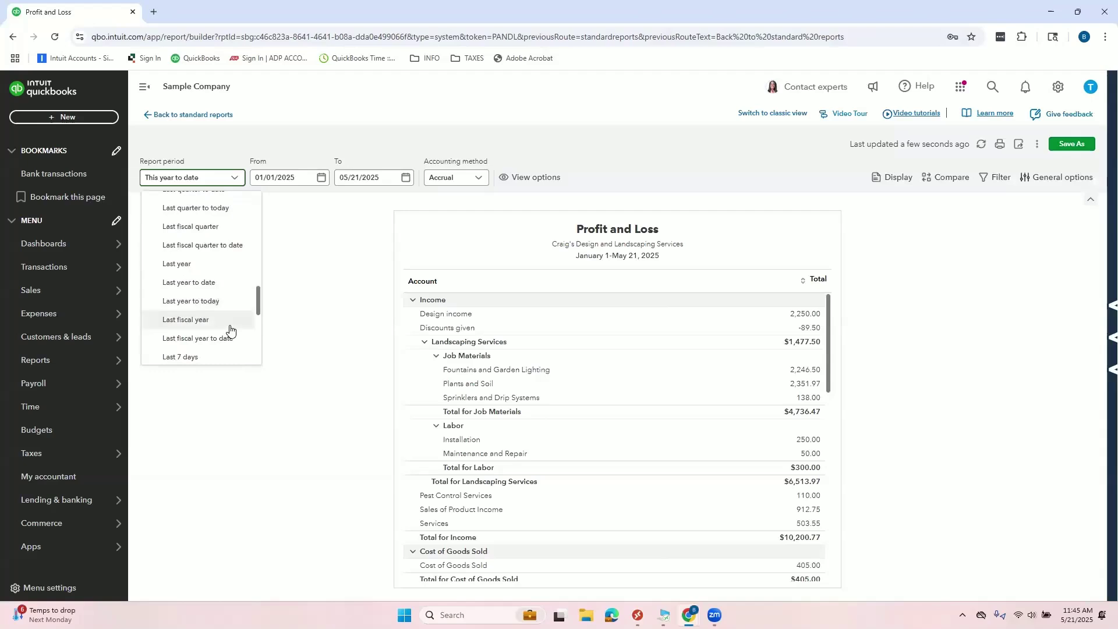
{"action": "left_click", "coordinate": [211, 265]}
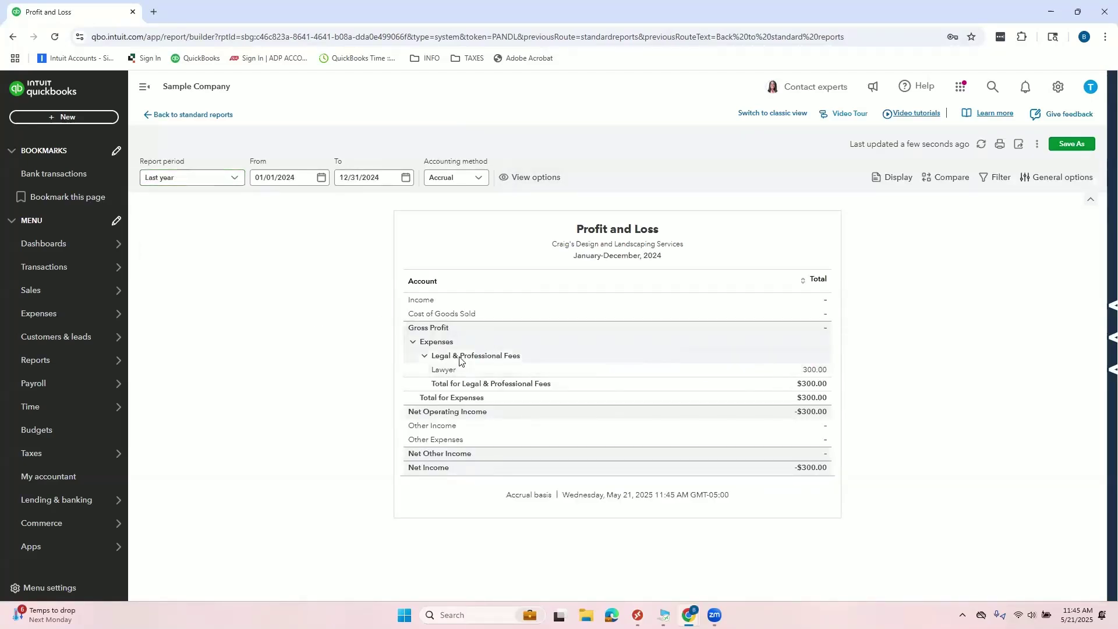
- Open the Robertson & Associates bill from the report's legal fees and try to save it with bill date 12/23/2024
{"action": "left_click", "coordinate": [459, 361]}
{"action": "left_click", "coordinate": [501, 324]}
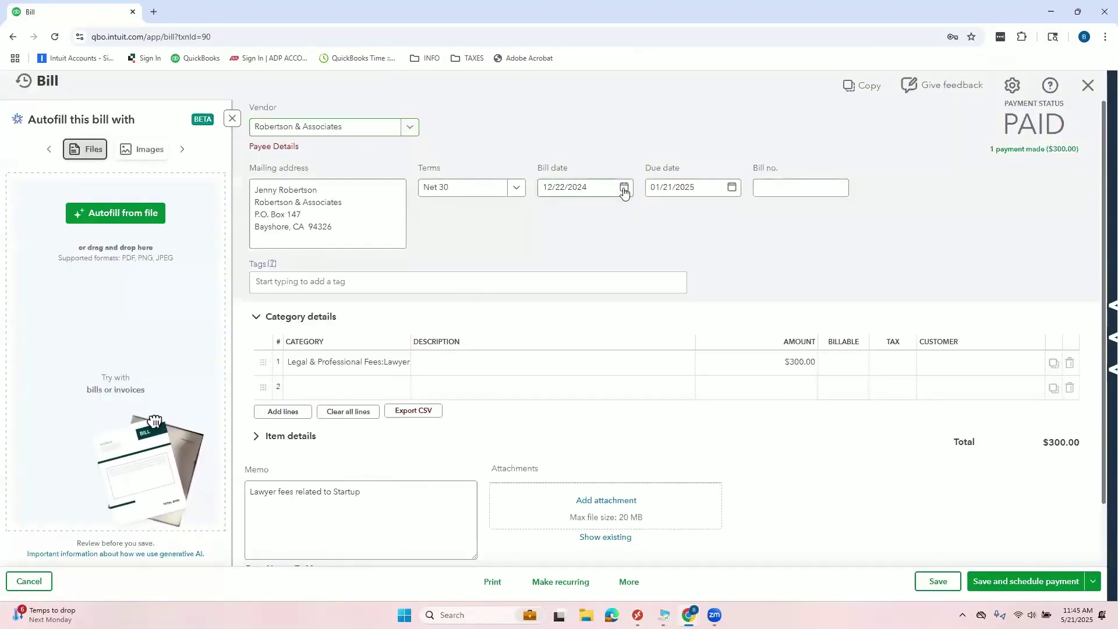
{"action": "left_click", "coordinate": [623, 187]}
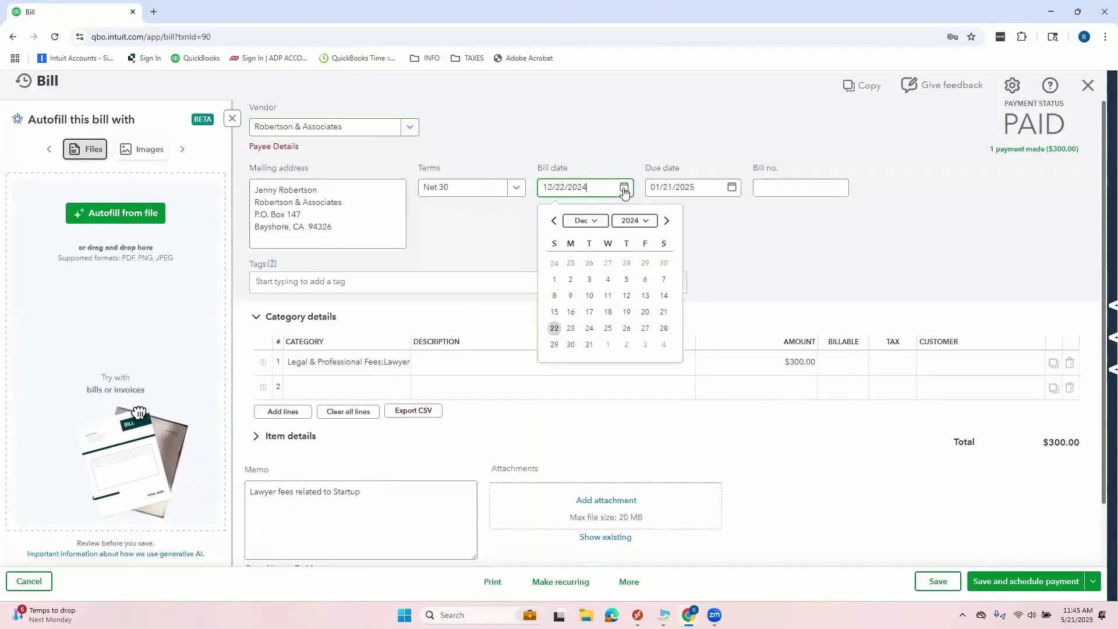
{"action": "left_click", "coordinate": [572, 329]}
{"action": "left_click", "coordinate": [938, 583]}
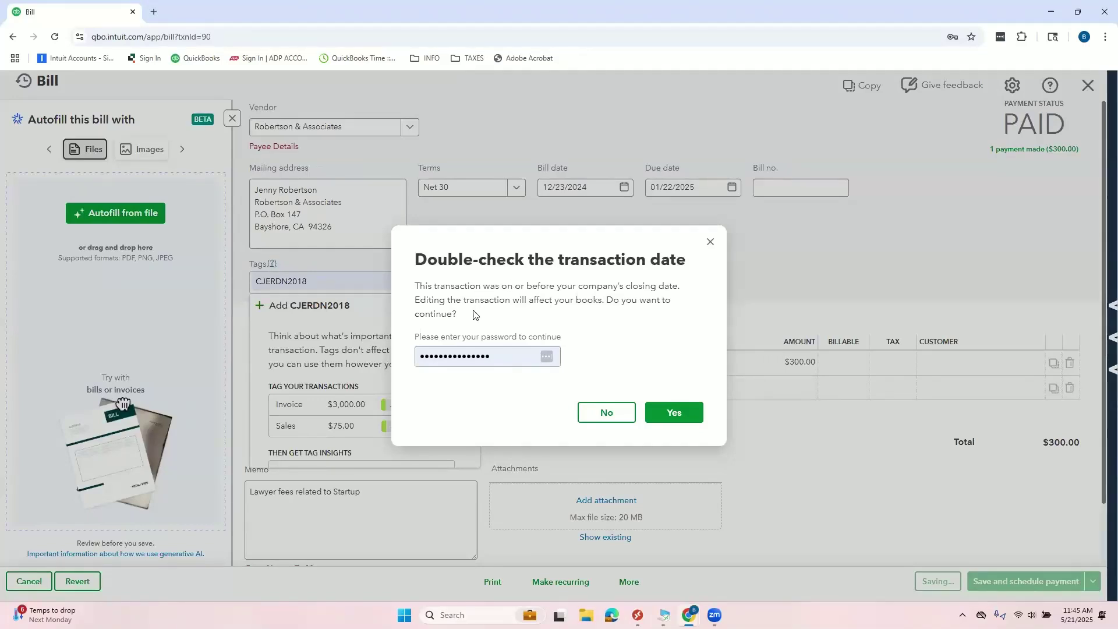
- Clear the prefilled password in the closing date prompt, dismiss the prompt, and leave the bill without saving
{"action": "left_click", "coordinate": [492, 358]}
{"action": "key", "text": "ctrl+a"}
{"action": "key", "text": "BackSpace"}
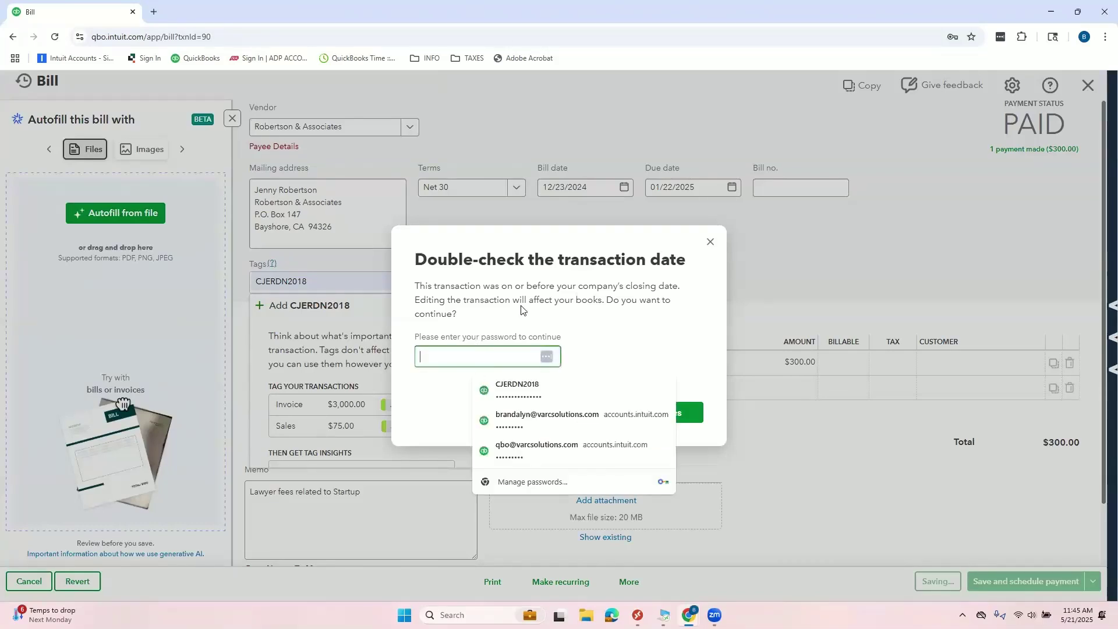
{"action": "left_click", "coordinate": [521, 310]}
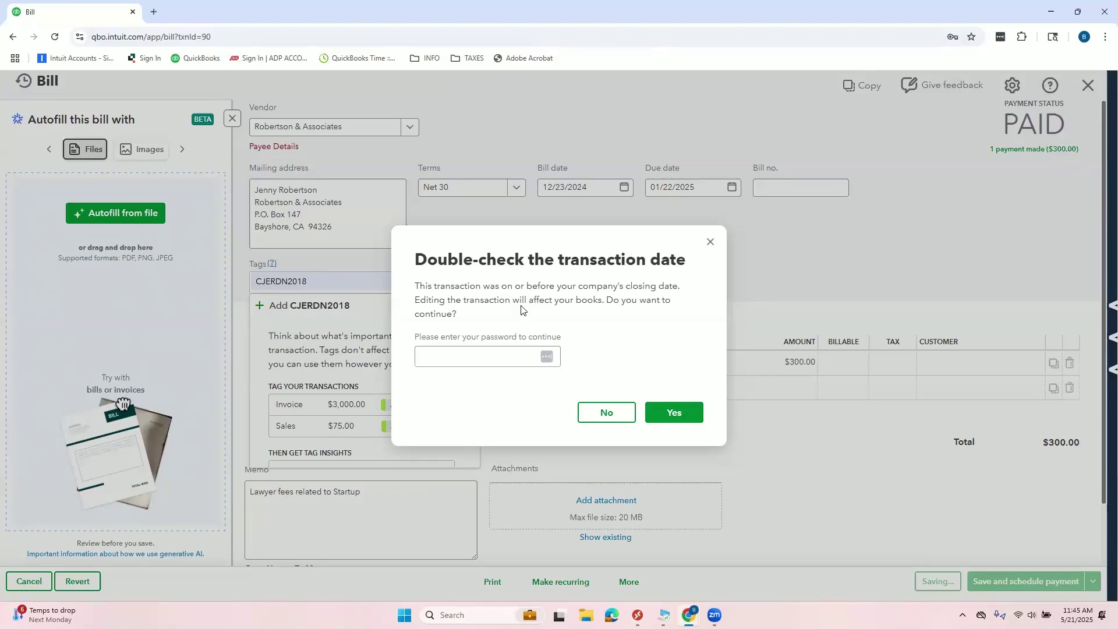
{"action": "left_click", "coordinate": [709, 242]}
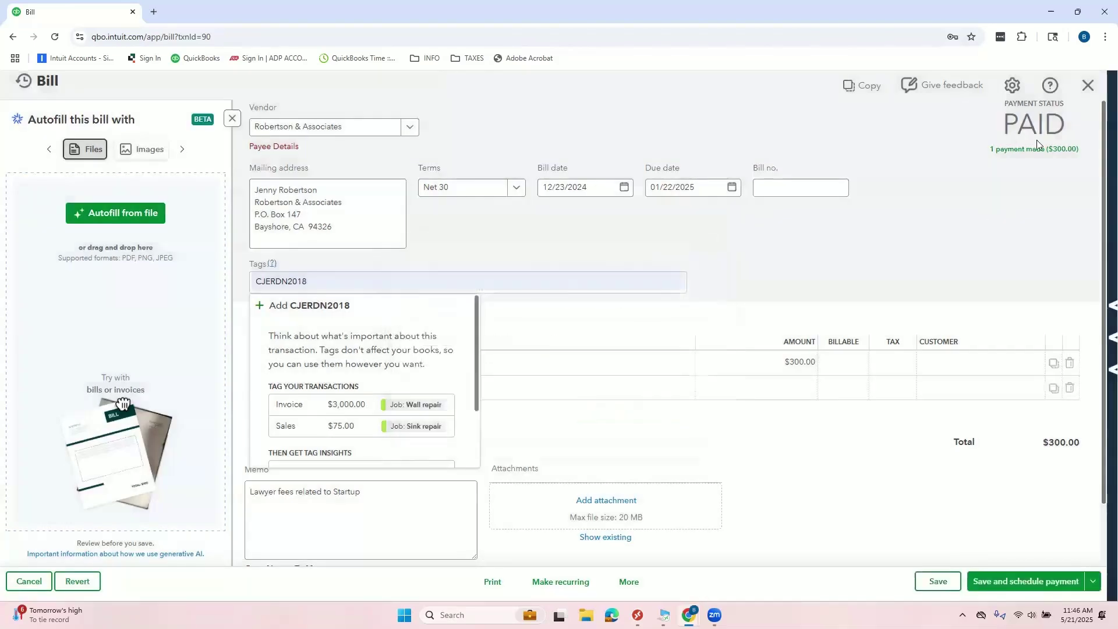
{"action": "left_click", "coordinate": [1088, 85]}
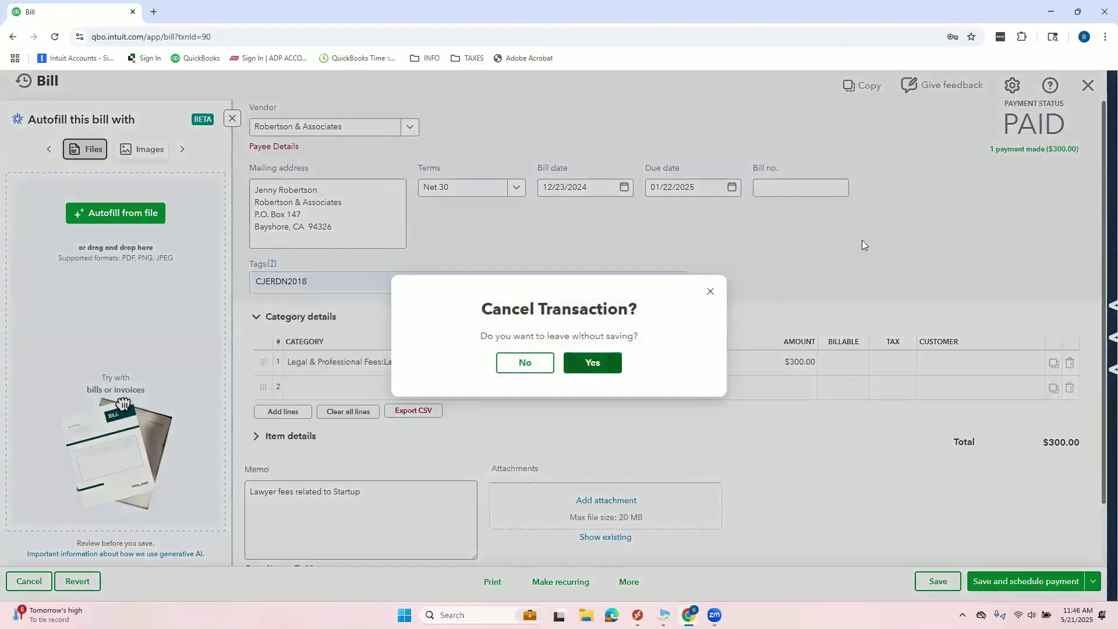
{"action": "key", "text": "Return"}
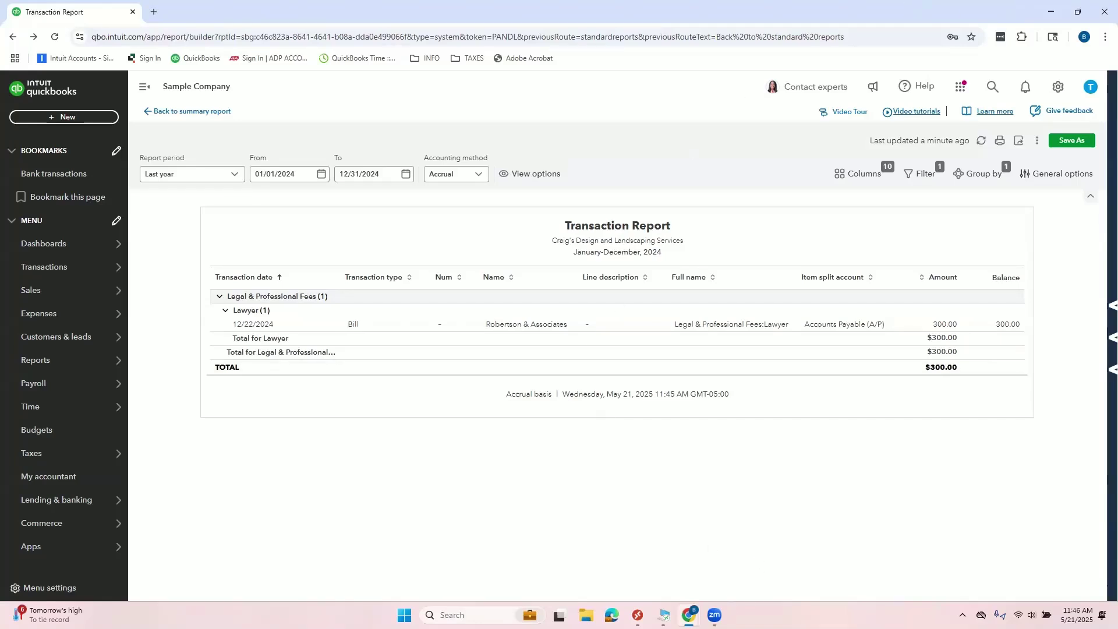
- Switch to the sample company file in QuickBooks Desktop
{"action": "left_click", "coordinate": [676, 580]}
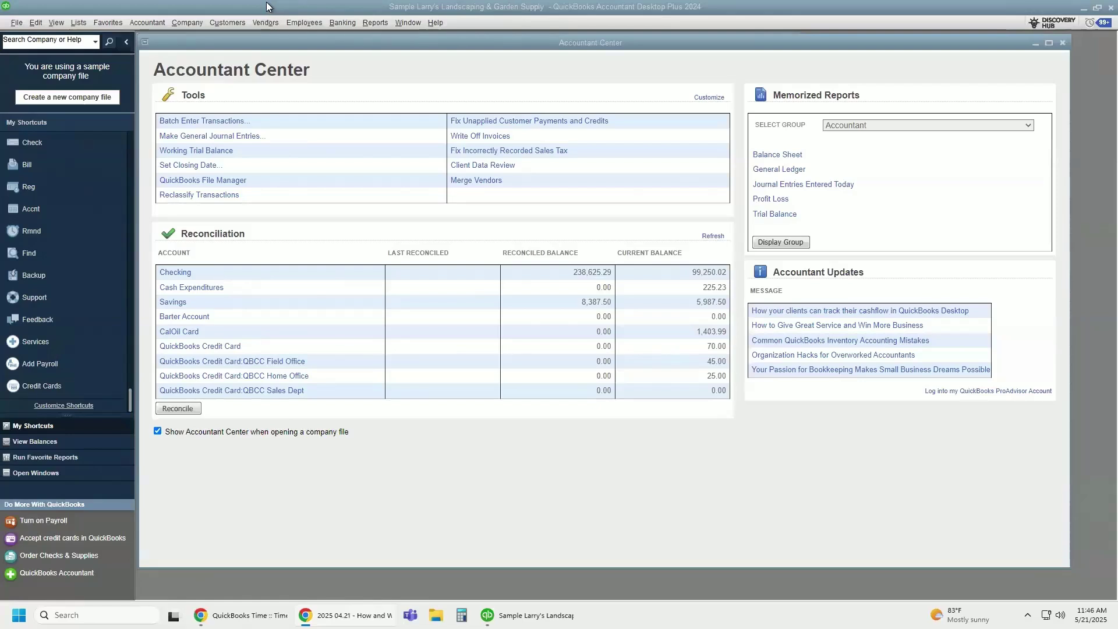
- Check the closing date in the company-level Accounting preferences, then close the preferences
{"action": "left_click", "coordinate": [36, 23]}
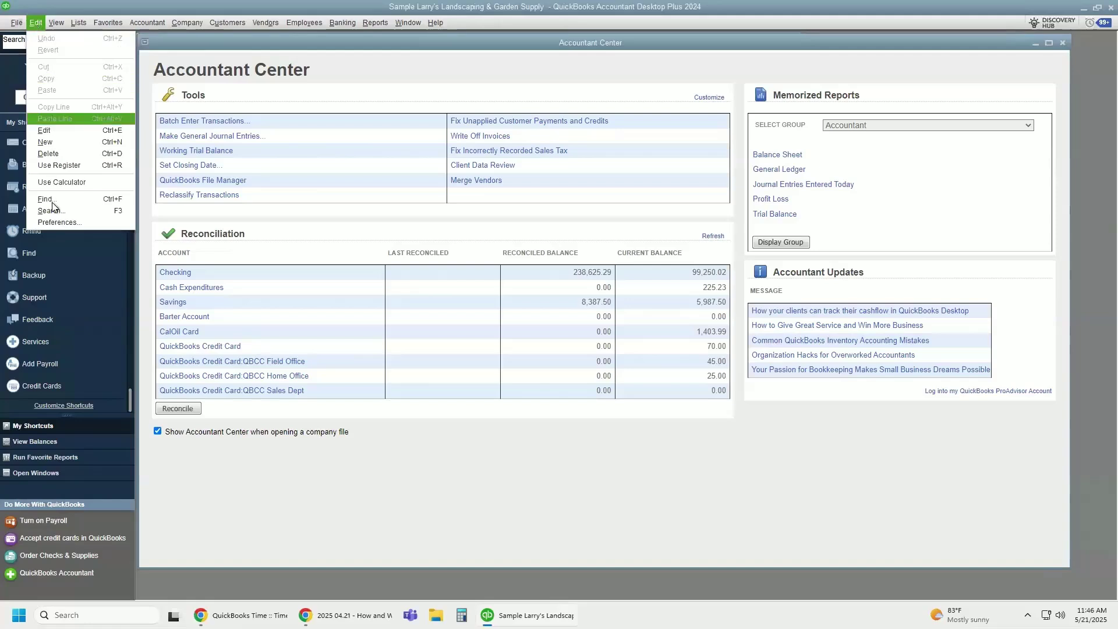
{"action": "left_click", "coordinate": [51, 222]}
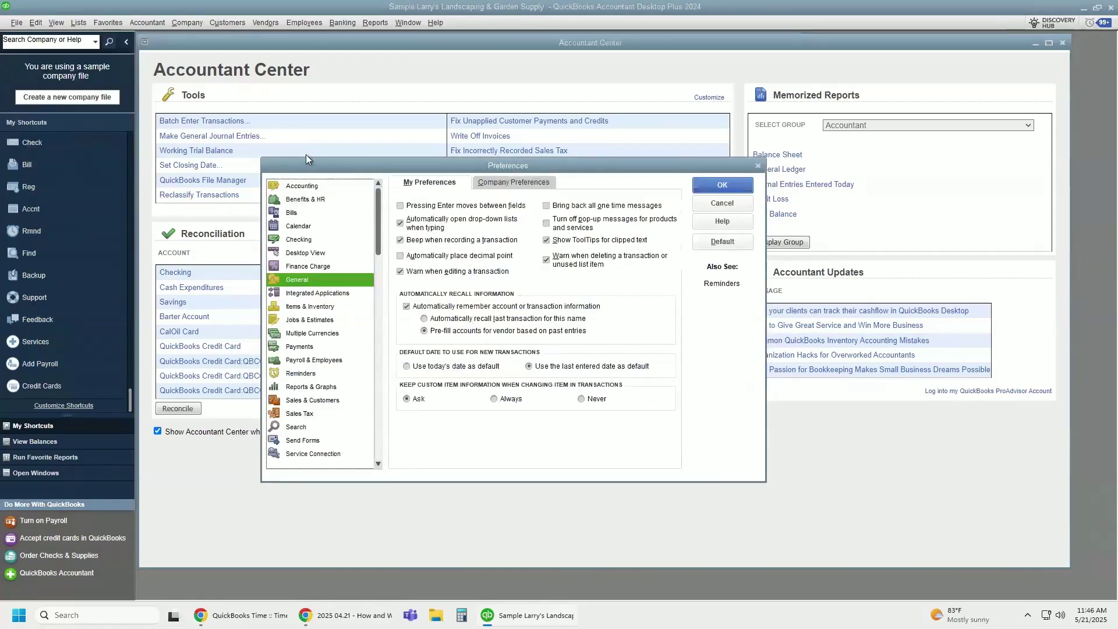
{"action": "left_click", "coordinate": [305, 187]}
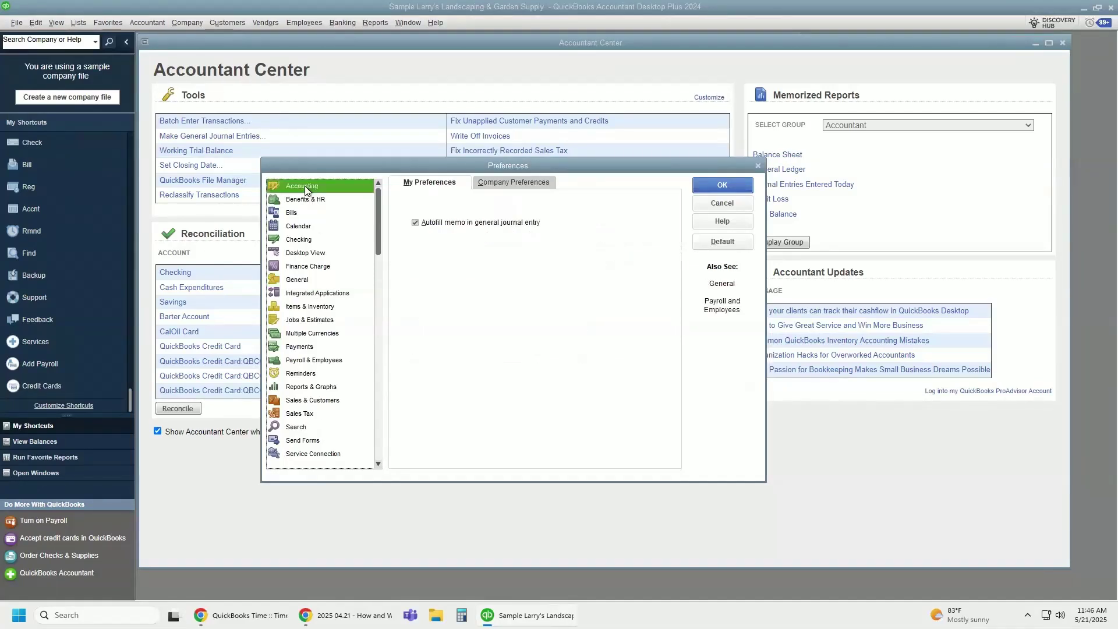
{"action": "left_click", "coordinate": [515, 185]}
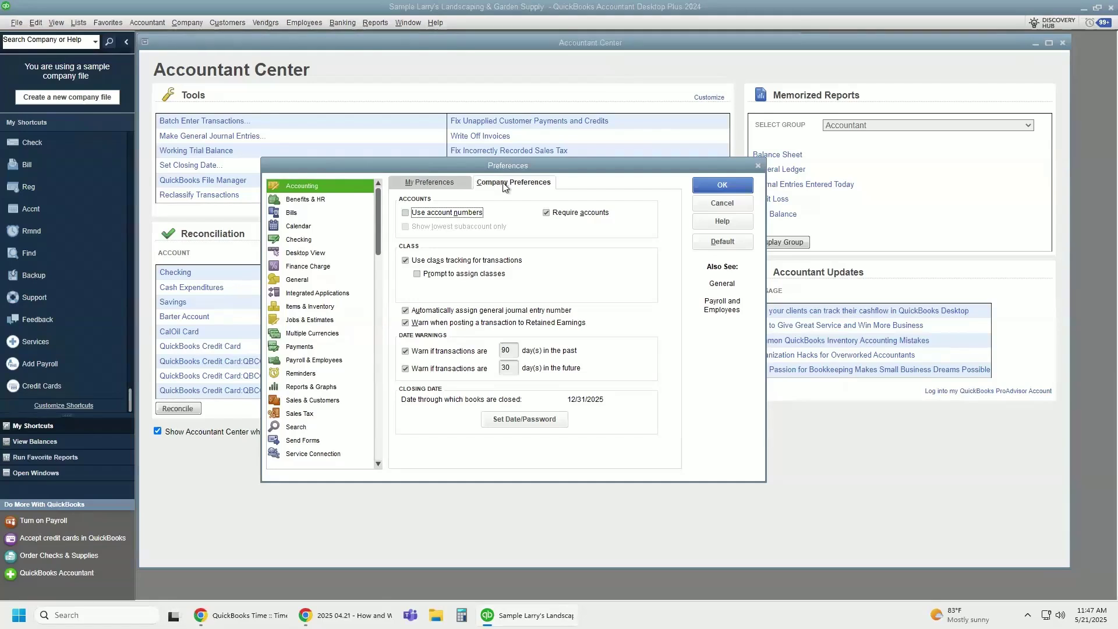
{"action": "left_click", "coordinate": [757, 165]}
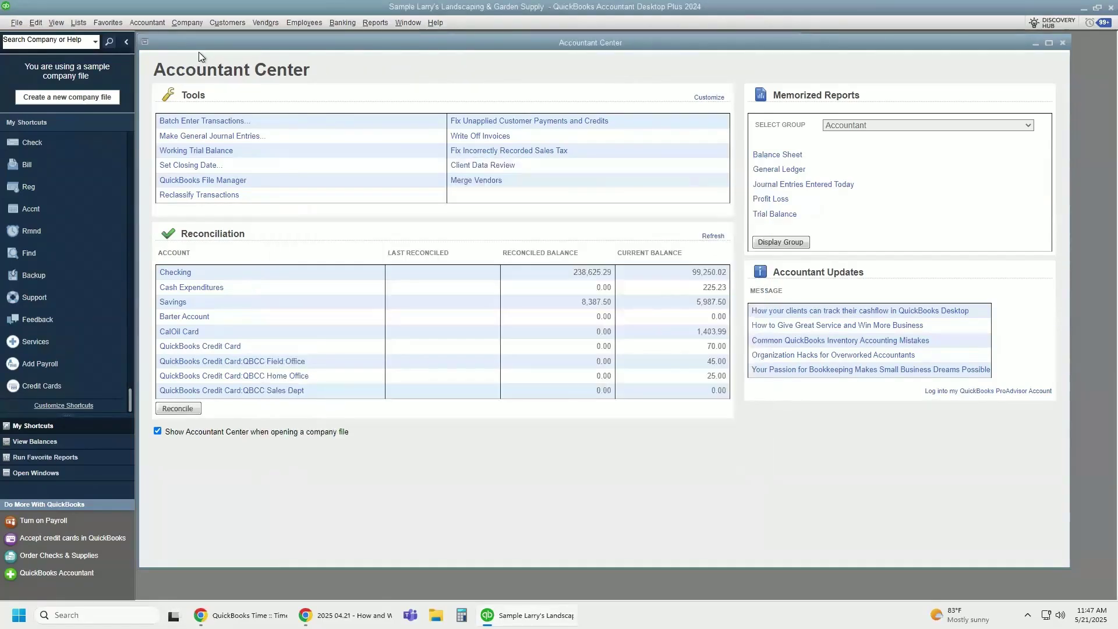
- View the closing date section through the accountant's Set Closing Date command and close the preferences
{"action": "left_click", "coordinate": [143, 27]}
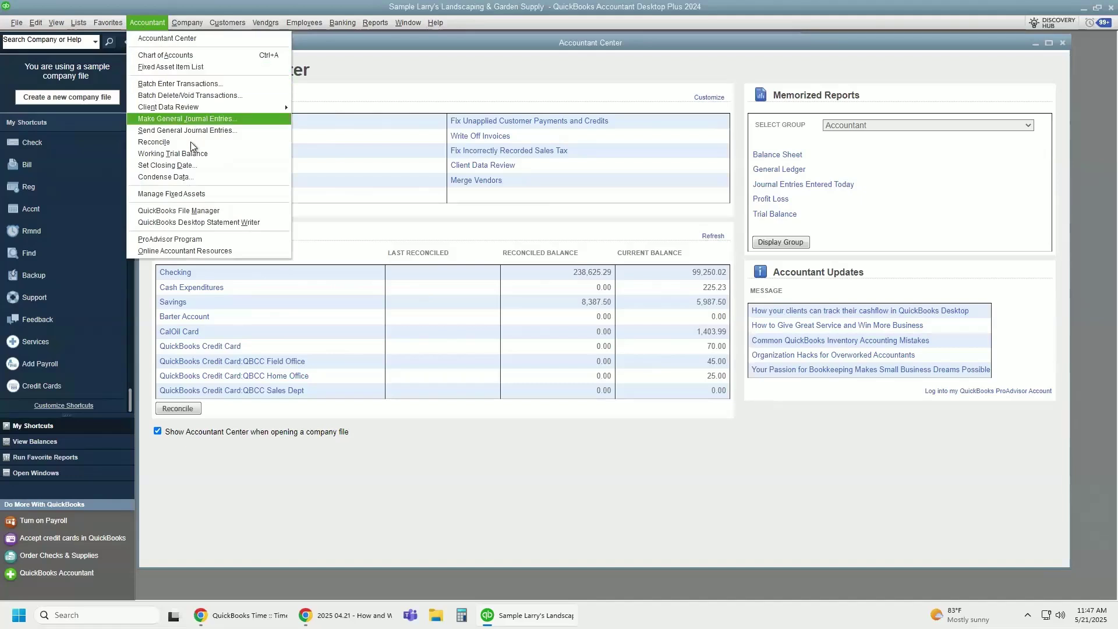
{"action": "left_click", "coordinate": [210, 165]}
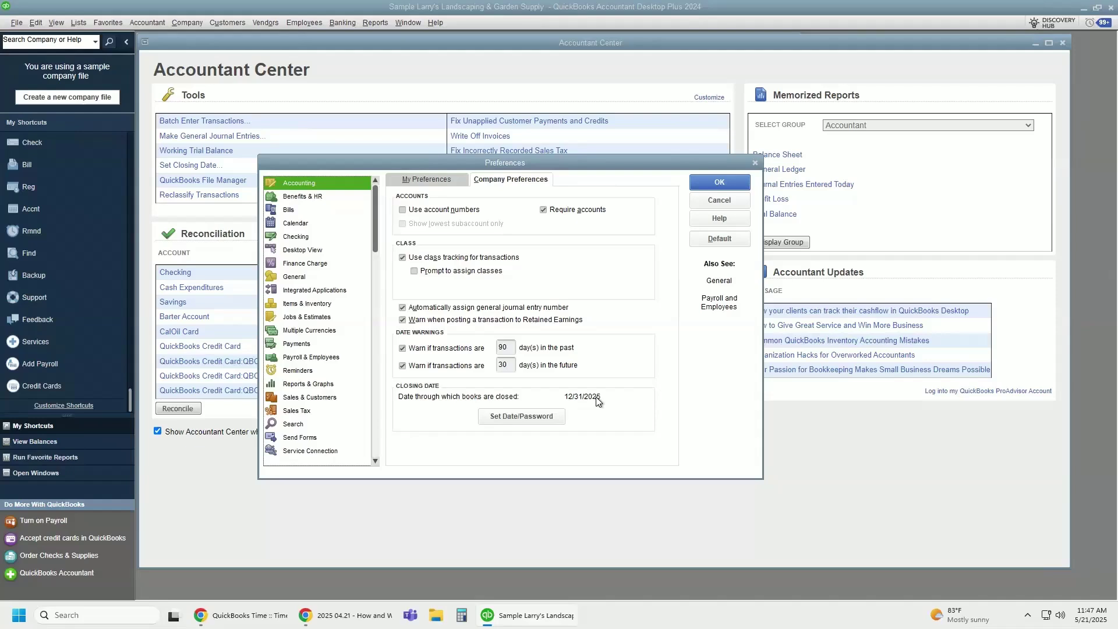
{"action": "left_click", "coordinate": [703, 185]}
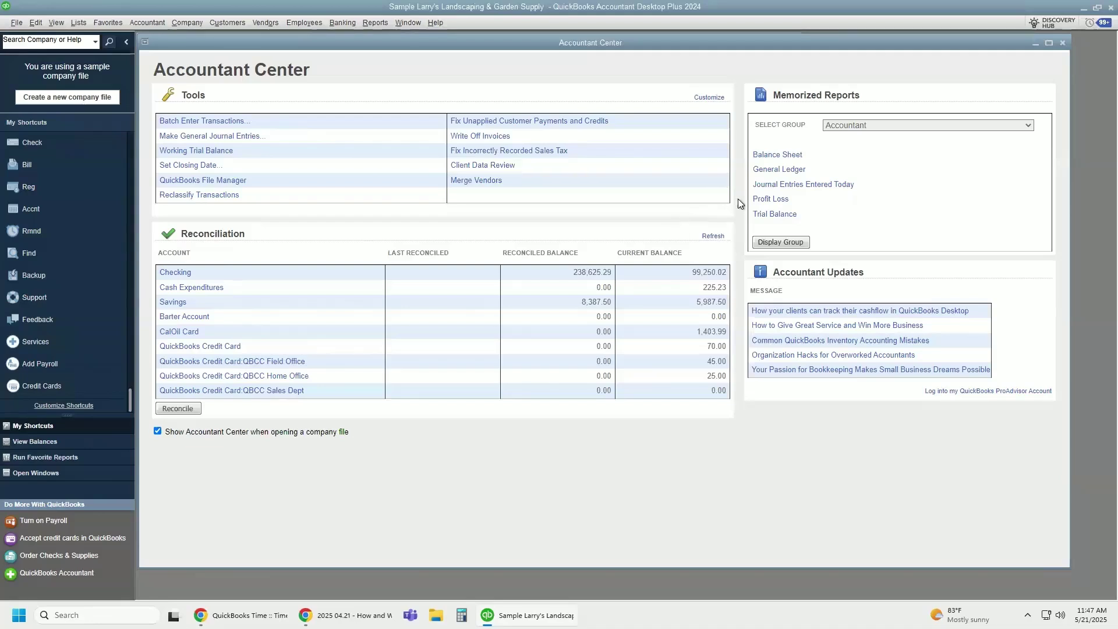
- Run the memorized Profit & Loss report for the Last Fiscal Year period
{"action": "left_click", "coordinate": [777, 201]}
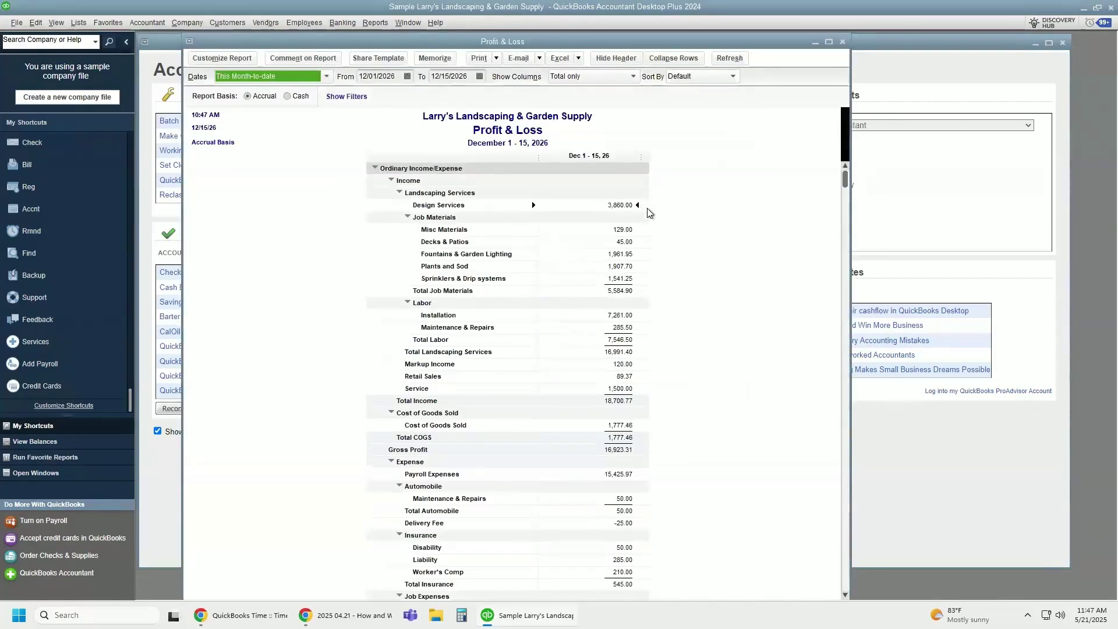
{"action": "left_click", "coordinate": [327, 77]}
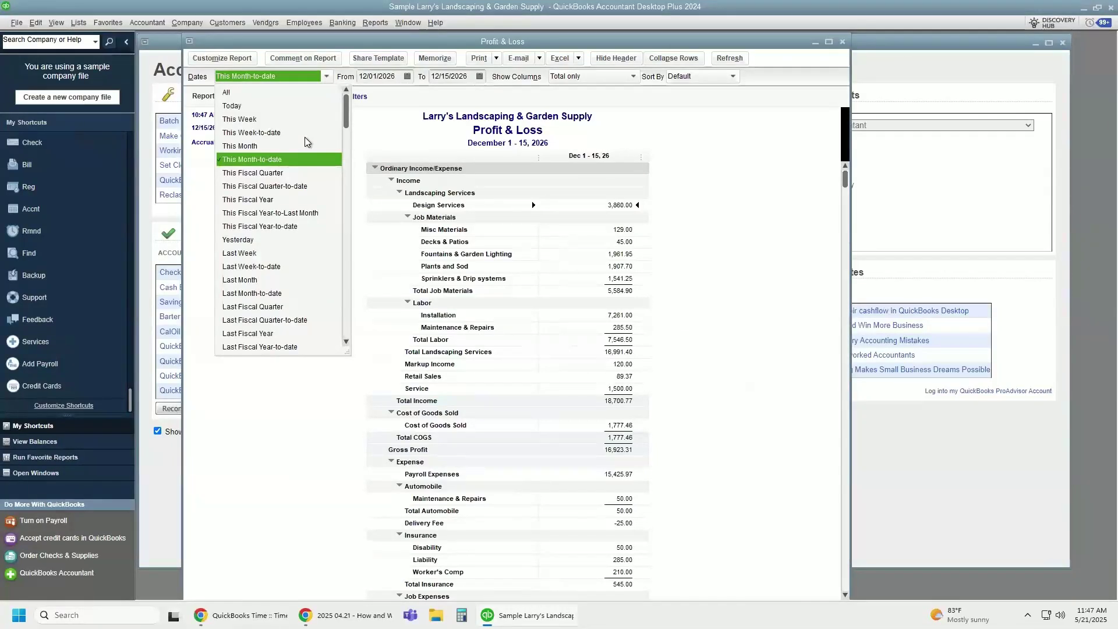
{"action": "left_click_drag", "start_coordinate": [344, 115], "coordinate": [324, 310]}
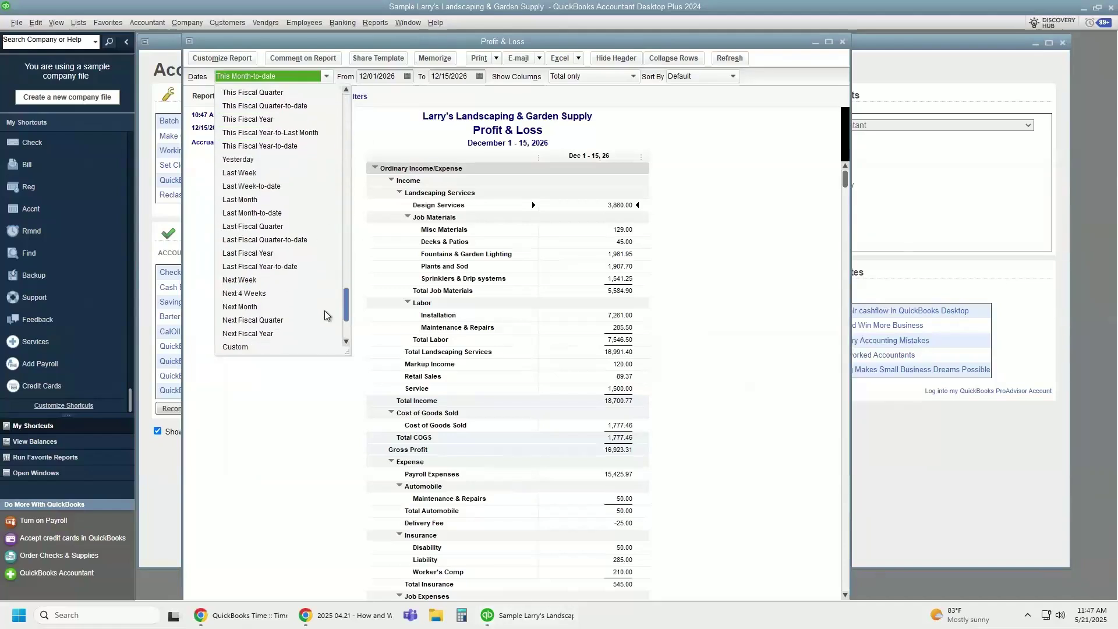
{"action": "left_click", "coordinate": [268, 200]}
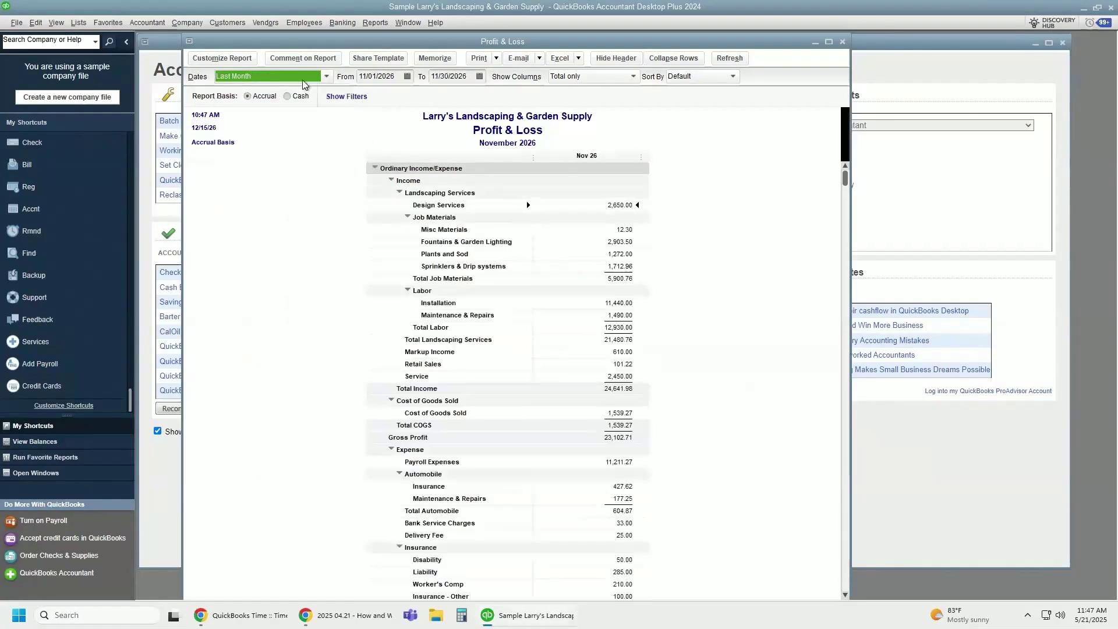
{"action": "left_click", "coordinate": [326, 77]}
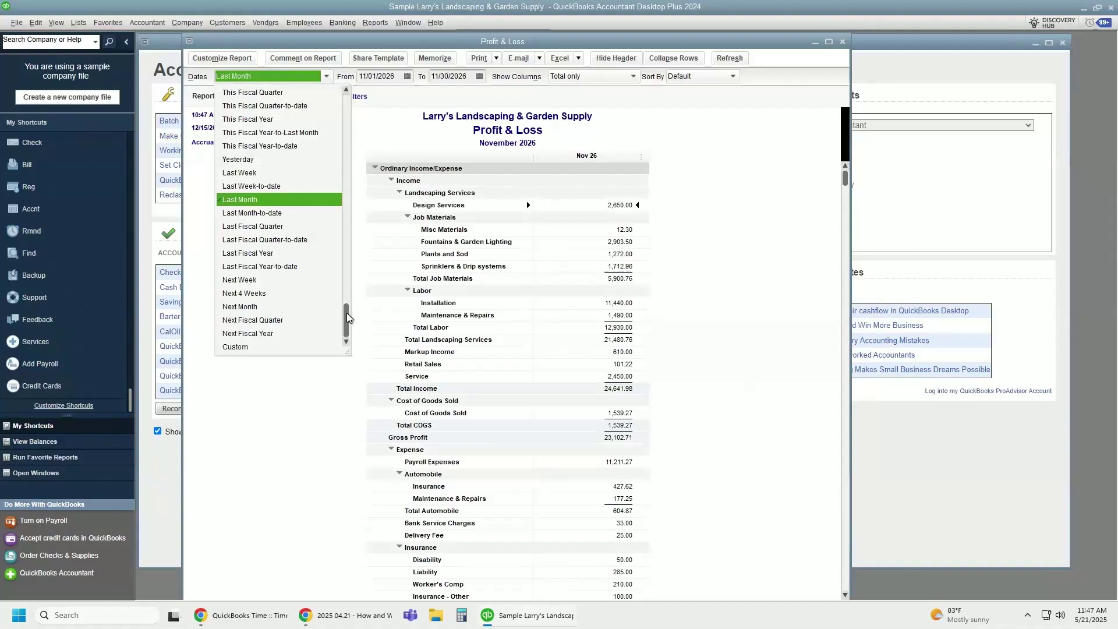
{"action": "left_click", "coordinate": [264, 254]}
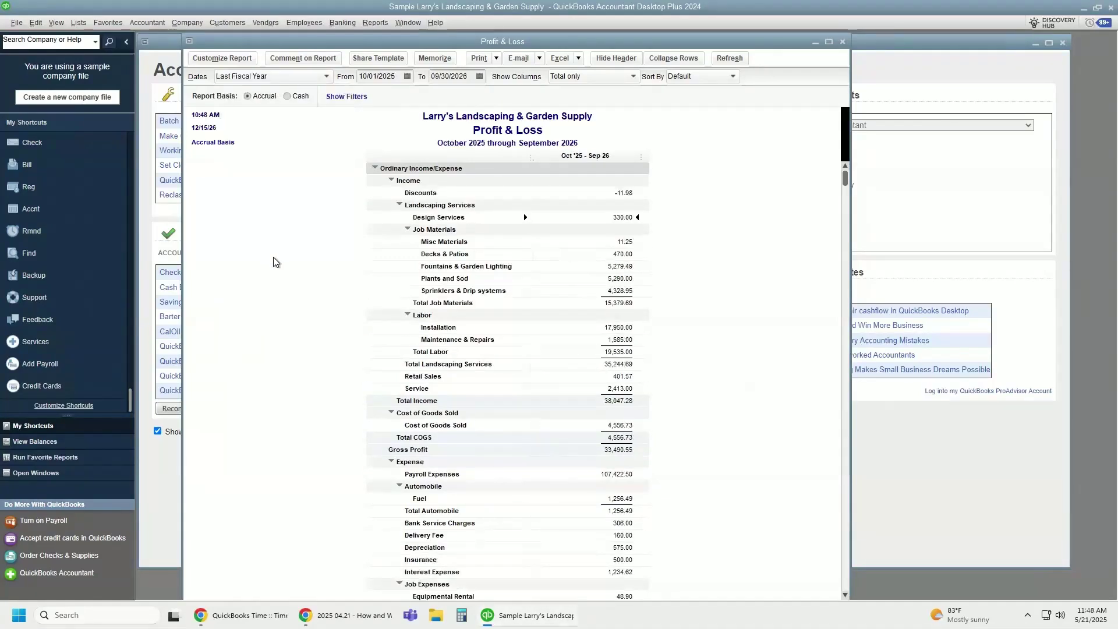
- Set the Profit & Loss report's end date to 12/31/2025 and refresh its figures
{"action": "left_click", "coordinate": [327, 76]}
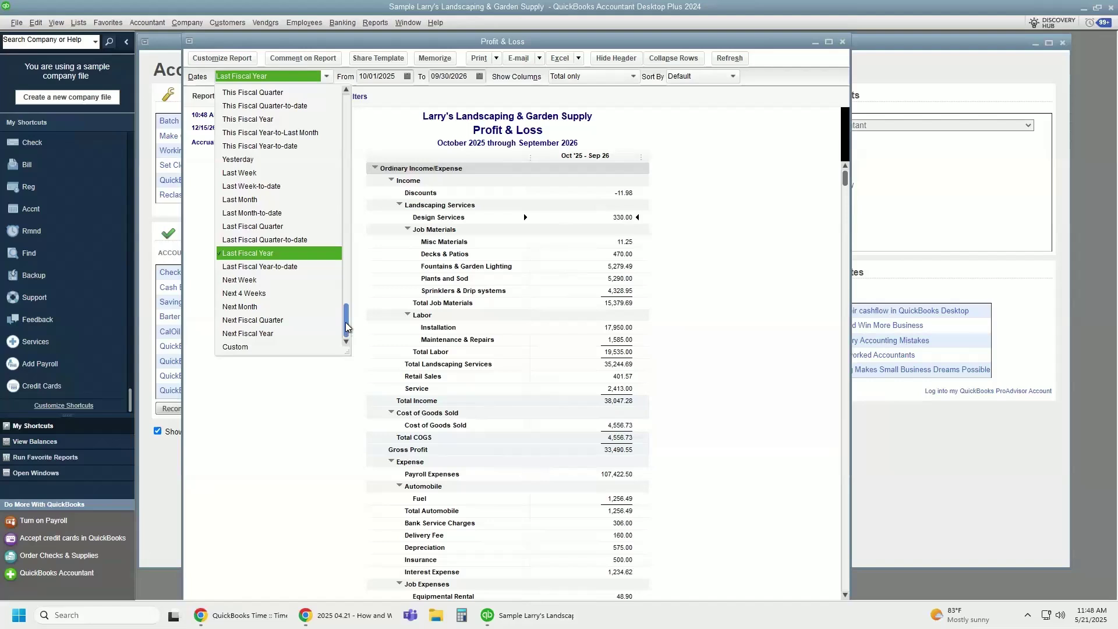
{"action": "left_click", "coordinate": [316, 374]}
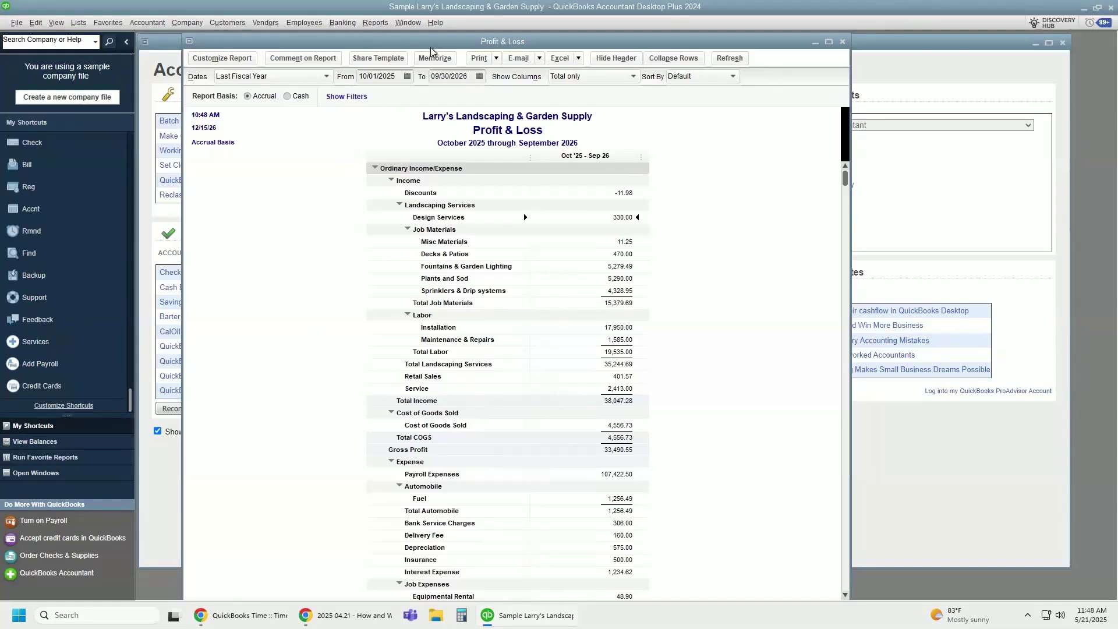
{"action": "left_click", "coordinate": [479, 76]}
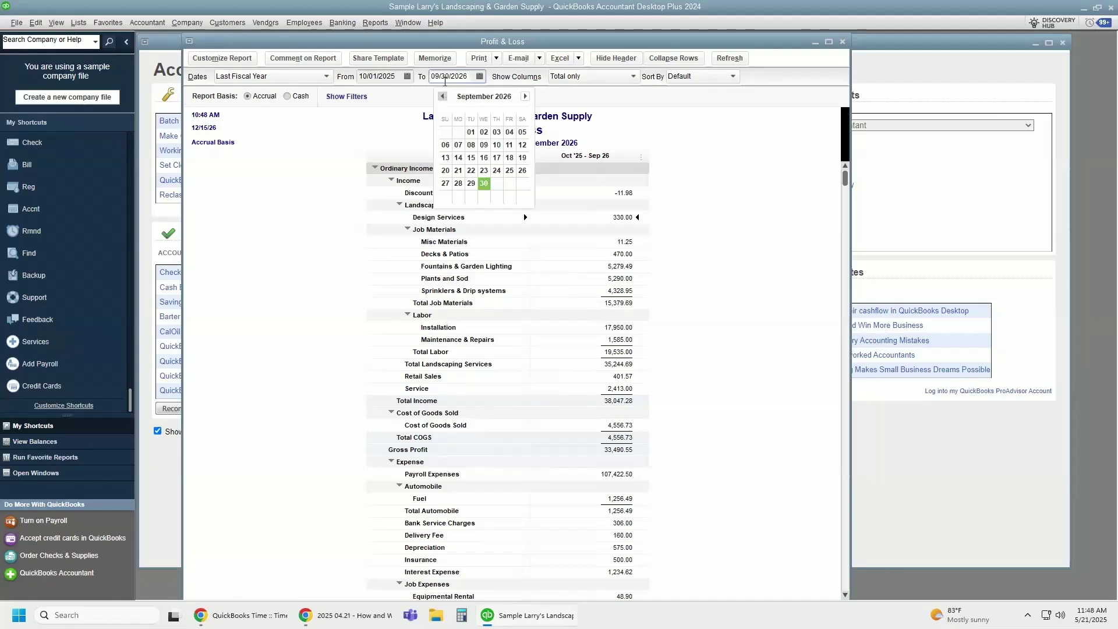
{"action": "left_click", "coordinate": [444, 78]}
{"action": "double_click", "coordinate": [445, 78]}
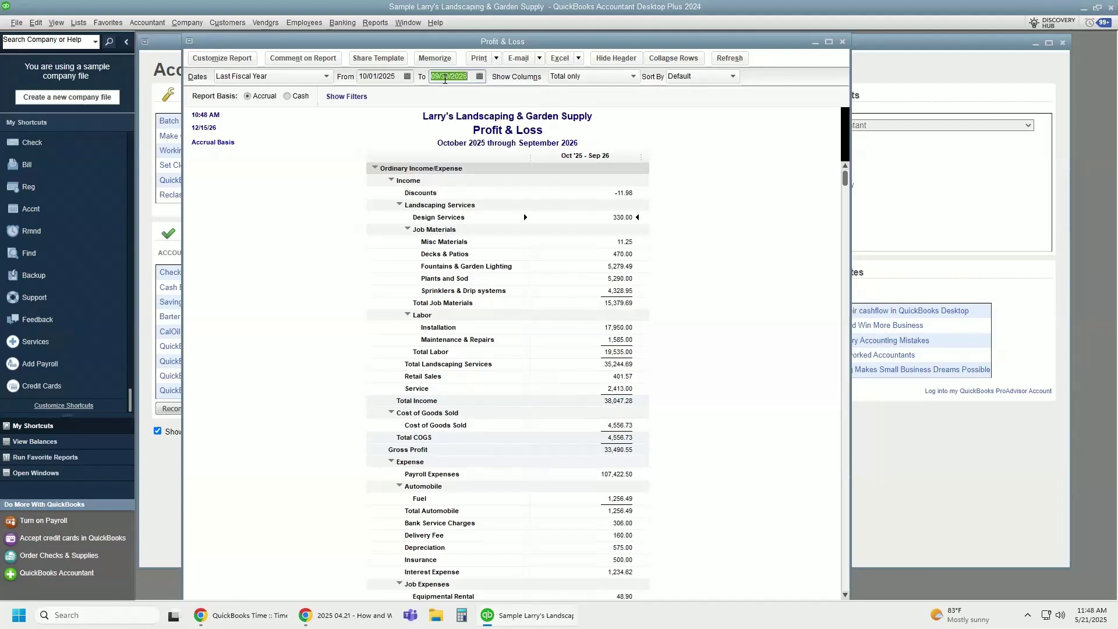
{"action": "type", "text": "12/31/2025"}
{"action": "left_click", "coordinate": [710, 152]}
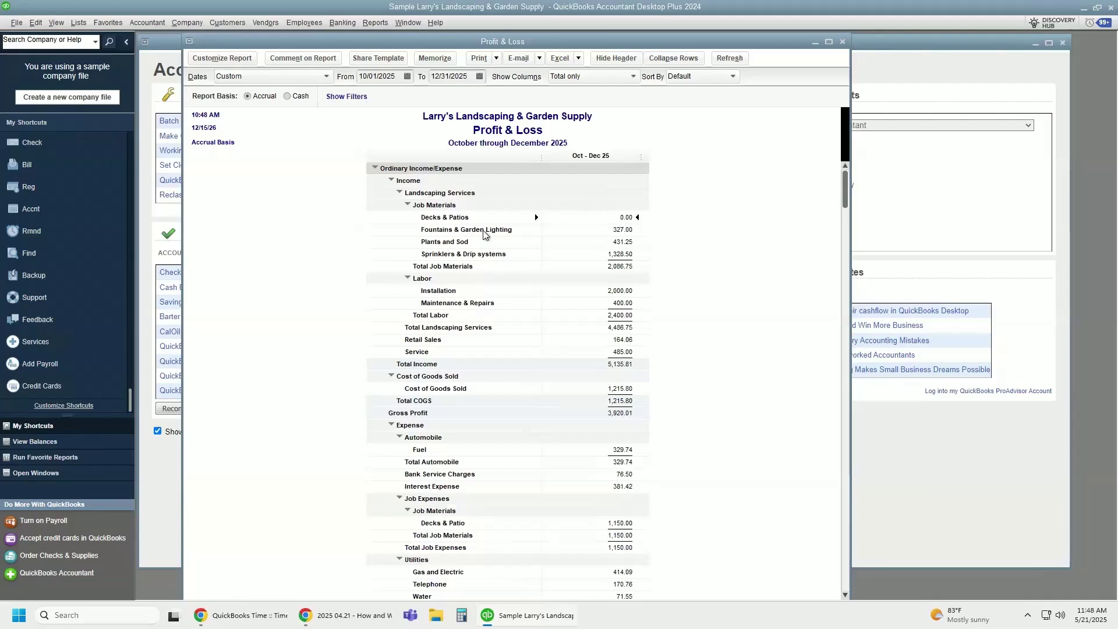
- Drill into the Fountains & Garden Lighting income and open the invoice dated 10/17/2025
{"action": "double_click", "coordinate": [622, 229]}
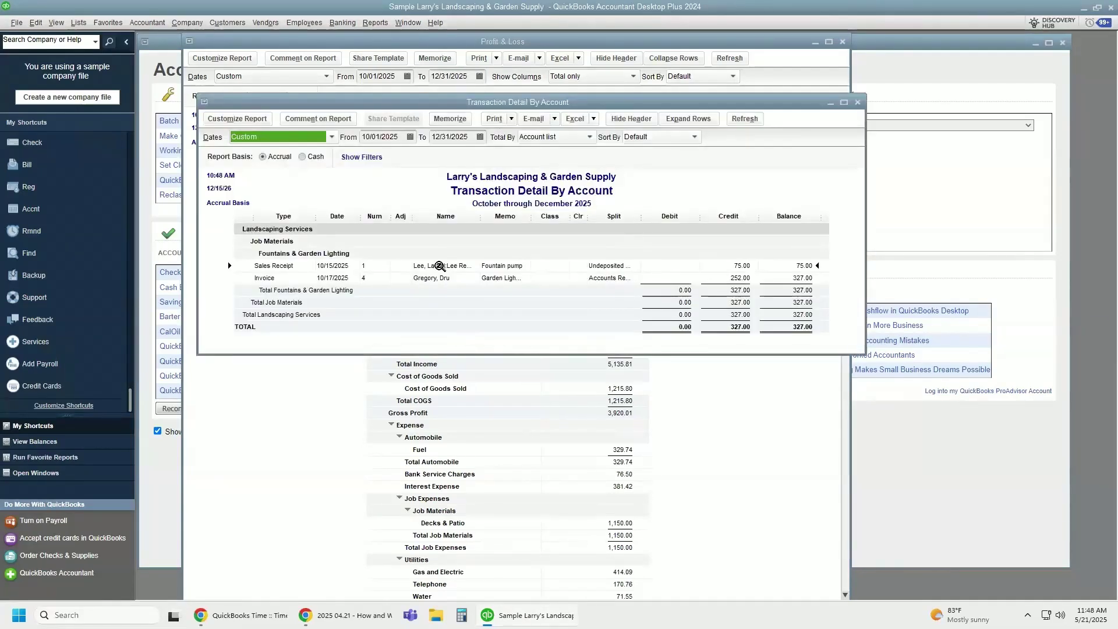
{"action": "left_click", "coordinate": [432, 278]}
{"action": "double_click", "coordinate": [432, 278]}
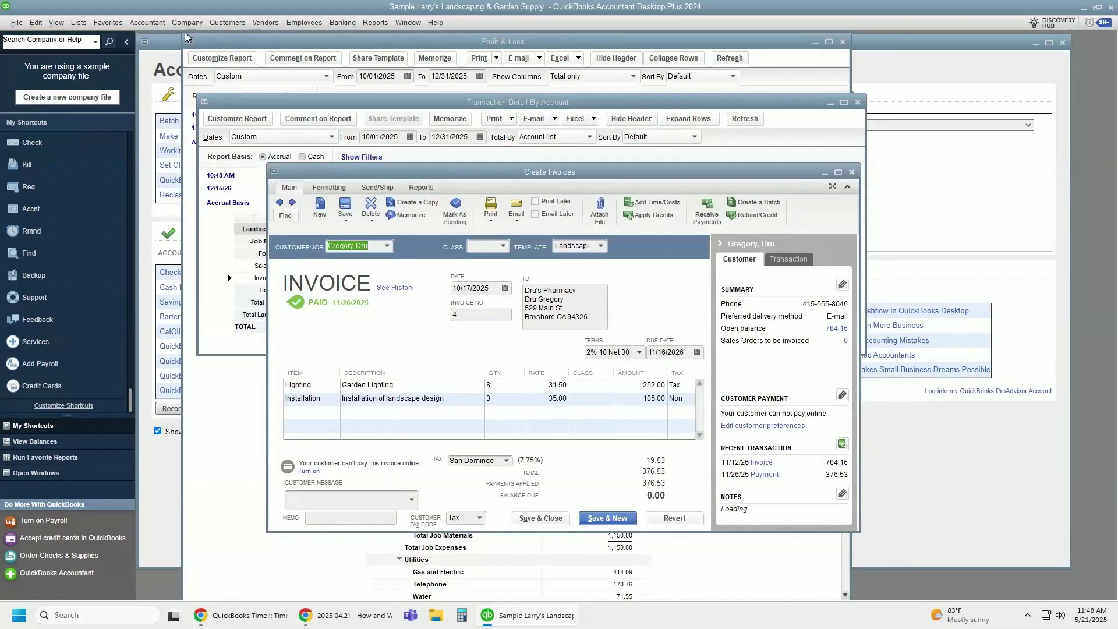
- Review the closing date and password settings, accept them as set, decline adding or editing users, and close the preferences
{"action": "left_click", "coordinate": [149, 22]}
{"action": "left_click", "coordinate": [150, 23]}
{"action": "left_click", "coordinate": [139, 24]}
{"action": "mouse_move", "coordinate": [82, 23]}
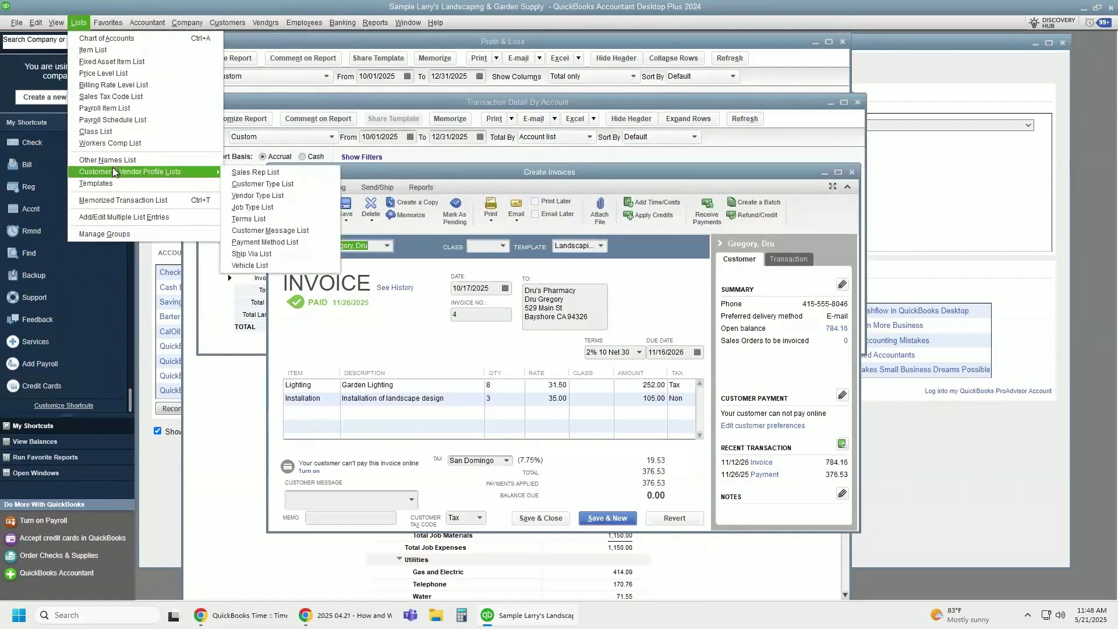
{"action": "mouse_move", "coordinate": [148, 22]}
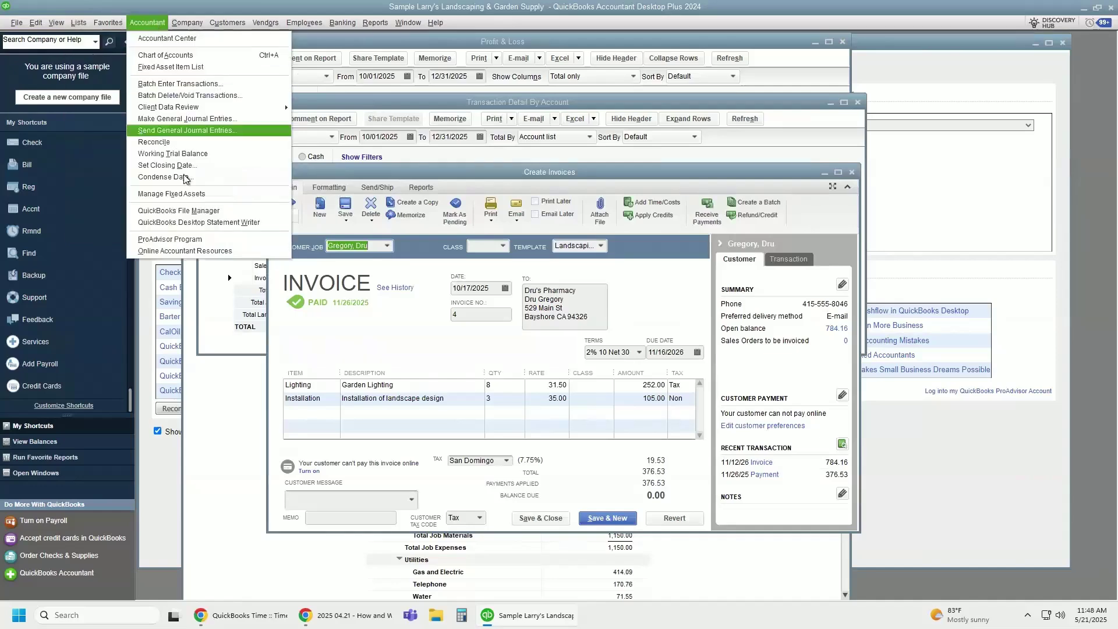
{"action": "left_click", "coordinate": [201, 166]}
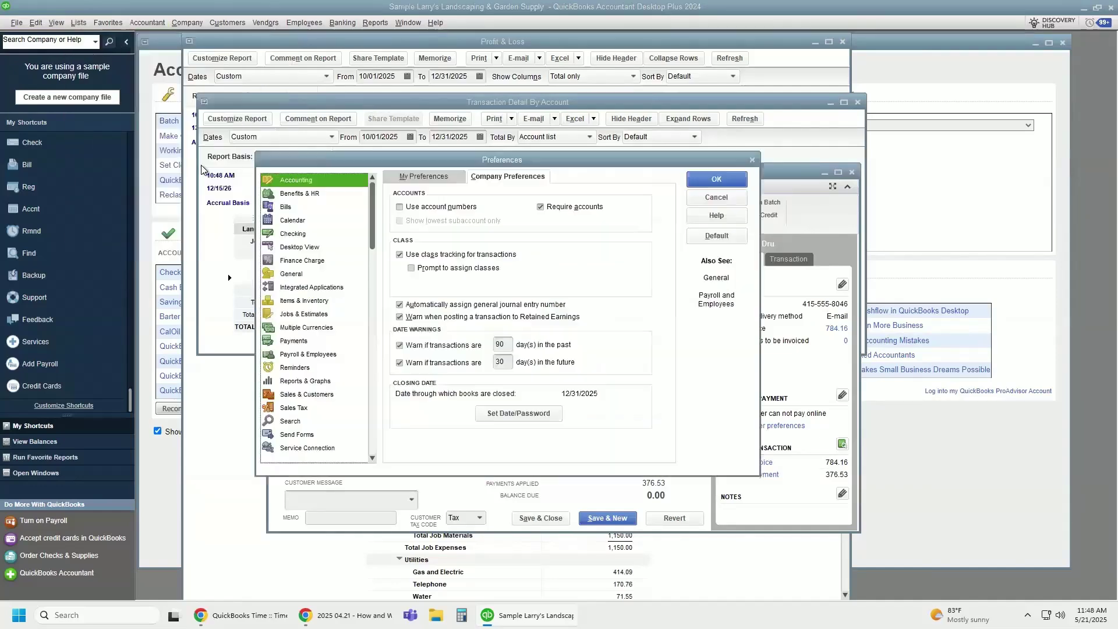
{"action": "left_click", "coordinate": [516, 412]}
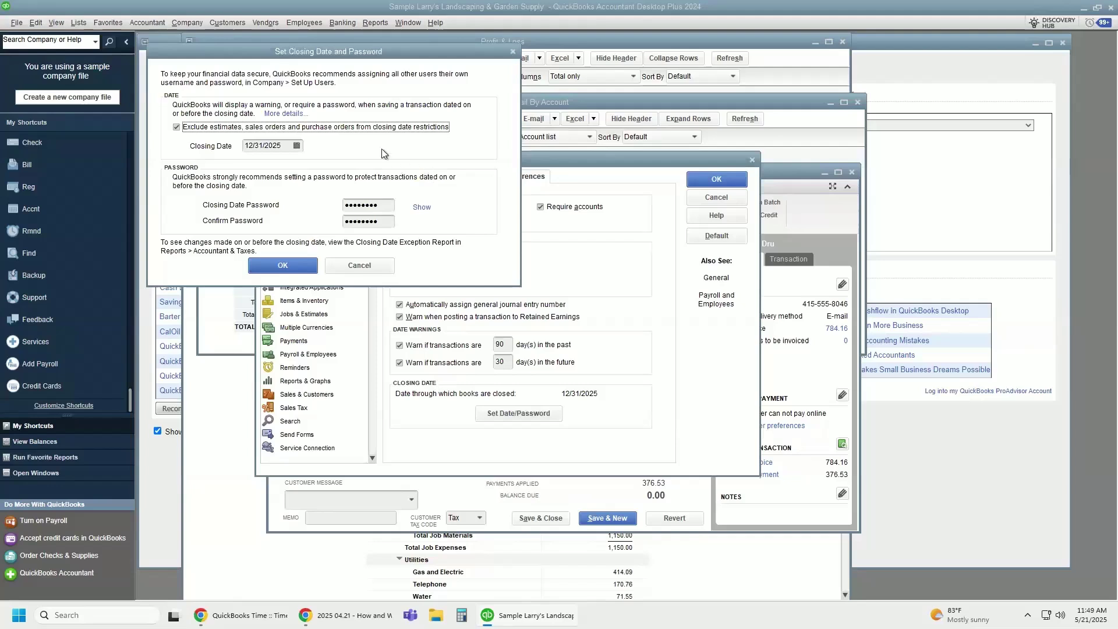
{"action": "left_click_drag", "start_coordinate": [310, 80], "coordinate": [312, 81]}
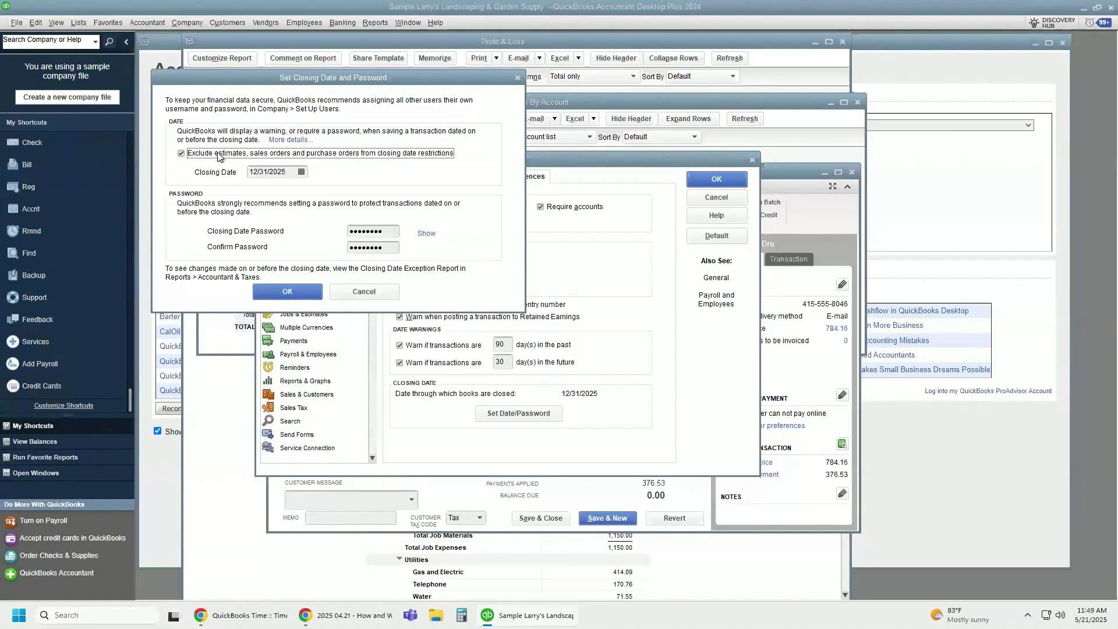
{"action": "left_click", "coordinate": [287, 296]}
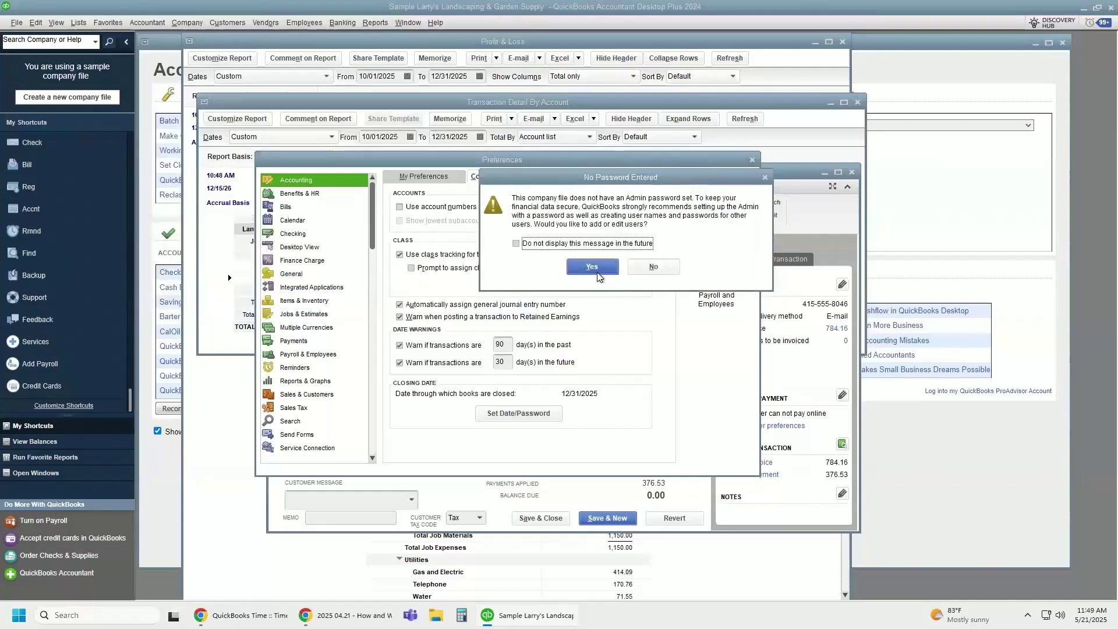
{"action": "left_click", "coordinate": [654, 268]}
{"action": "left_click", "coordinate": [719, 183]}
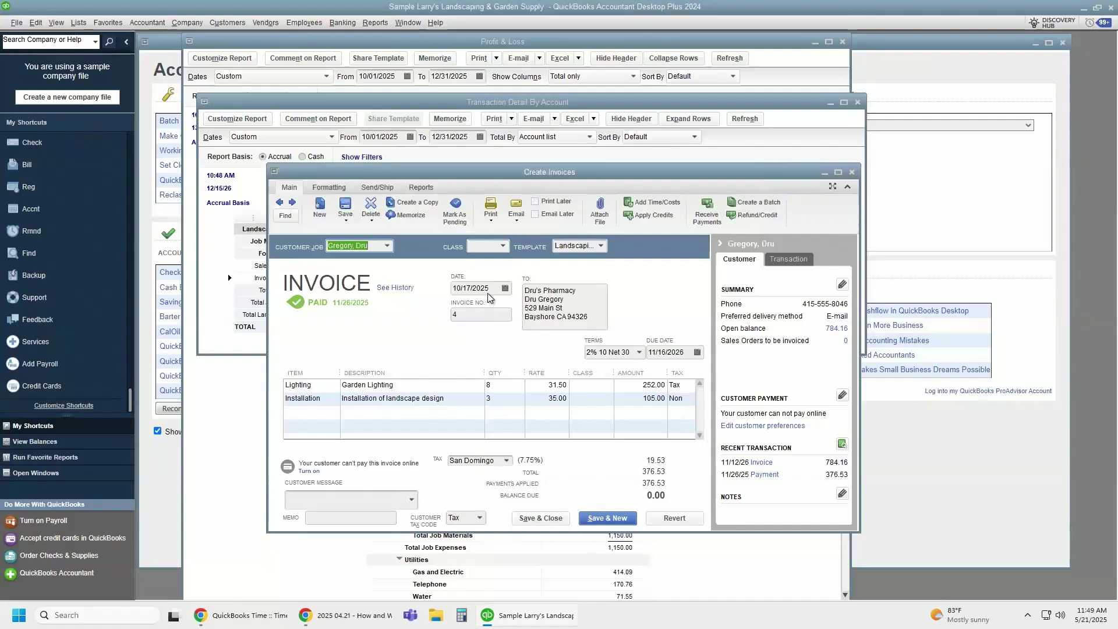
- Try to save the invoice with its date changed to 10/16/2025, accepting the payment warning and cancelling the closing date password prompt
{"action": "left_click", "coordinate": [505, 288]}
{"action": "left_click", "coordinate": [519, 369]}
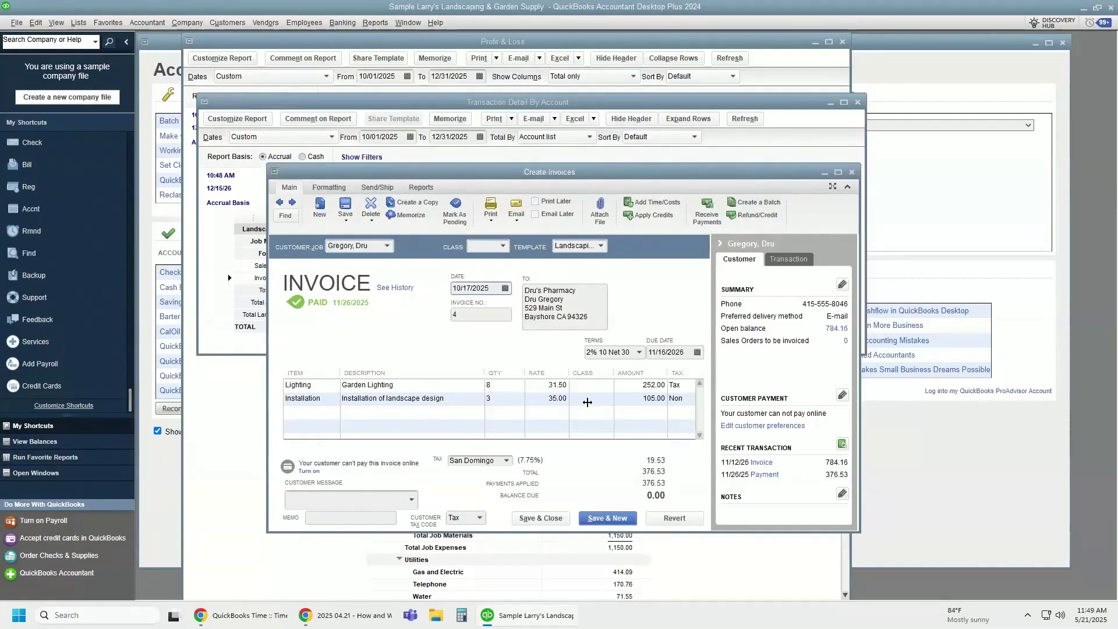
{"action": "left_click", "coordinate": [528, 519]}
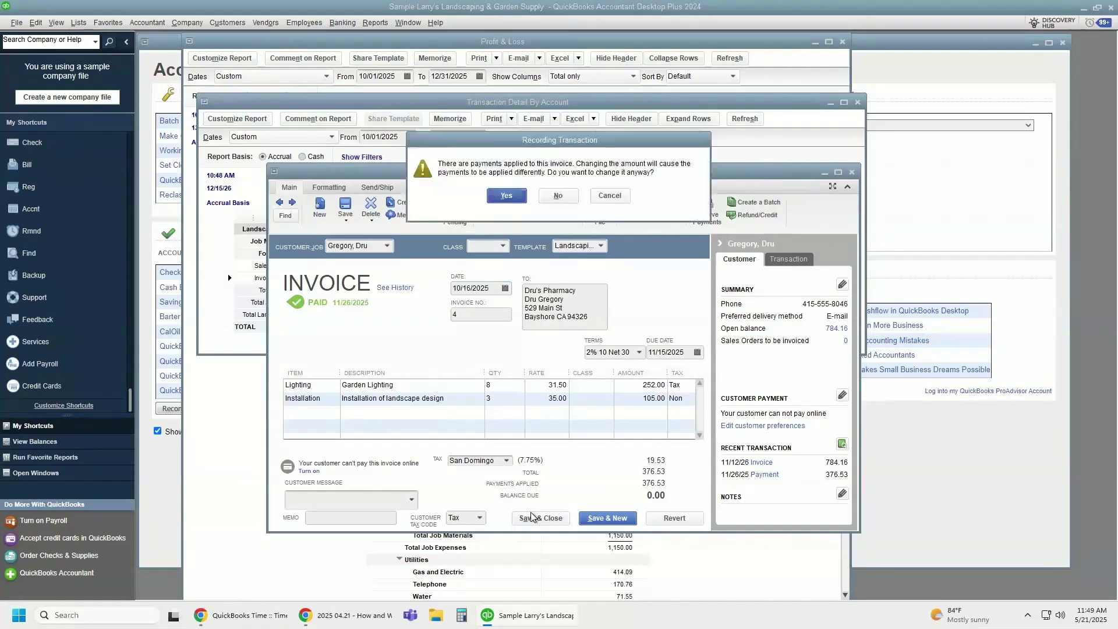
{"action": "left_click", "coordinate": [509, 197]}
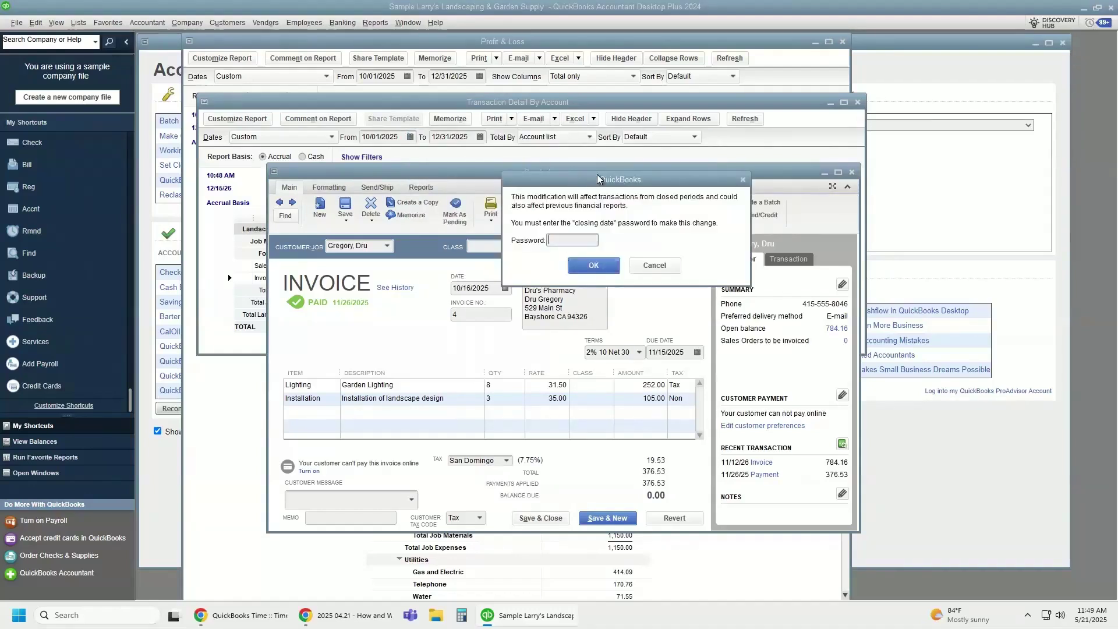
{"action": "left_click_drag", "start_coordinate": [597, 174], "coordinate": [575, 179]}
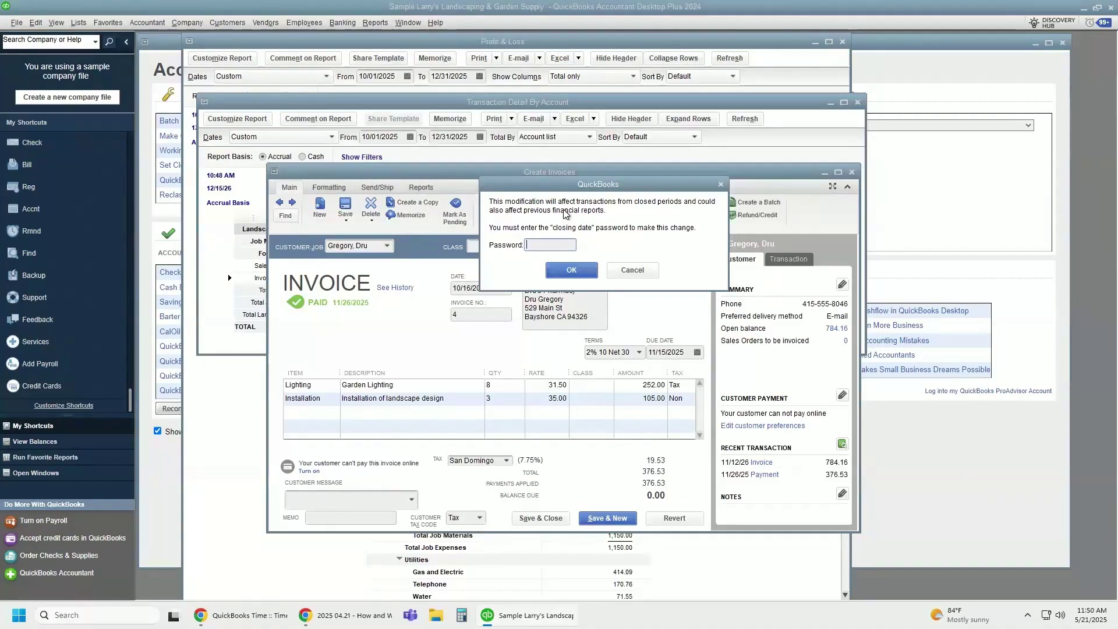
{"action": "left_click", "coordinate": [628, 270]}
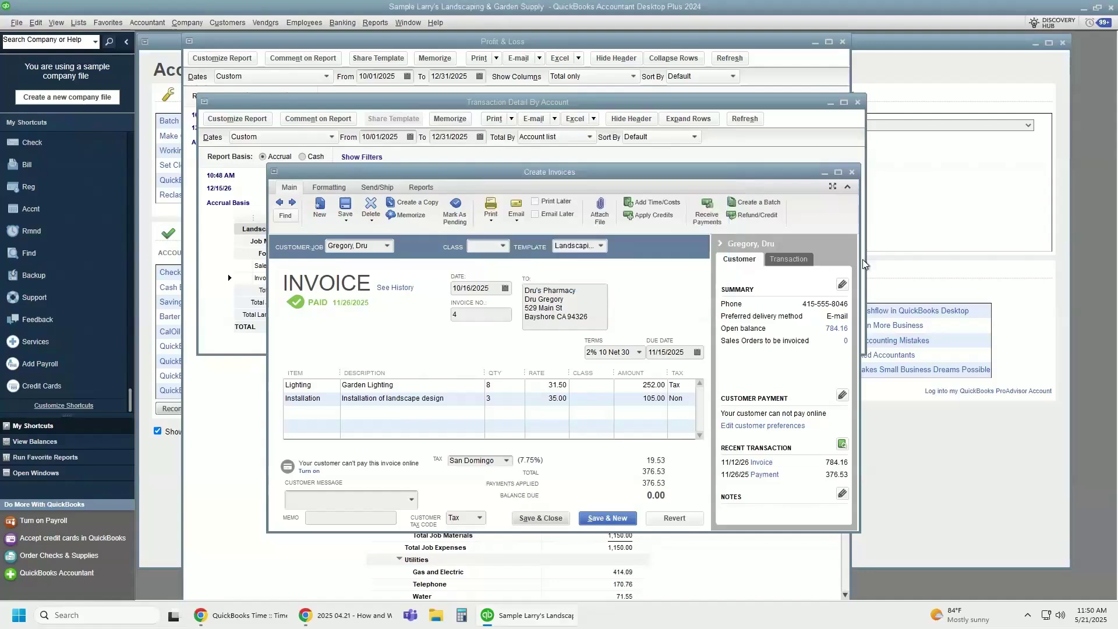
- Retry saving the invoice, cancel the closing date password prompt, and close the invoice without recording the change
{"action": "left_click", "coordinate": [540, 518]}
{"action": "left_click", "coordinate": [508, 197]}
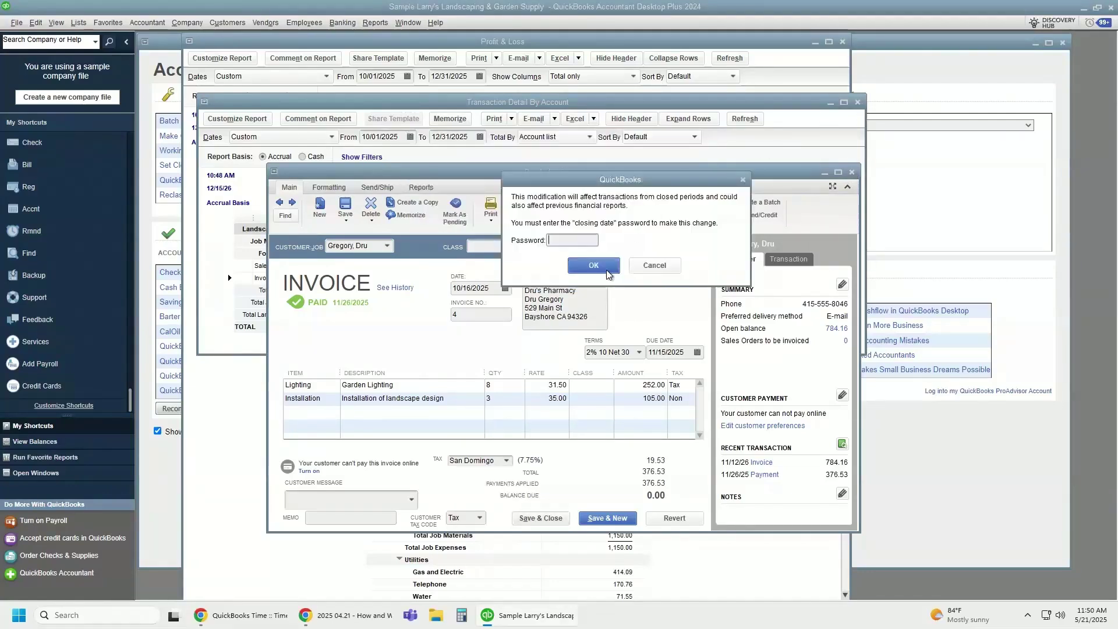
{"action": "left_click", "coordinate": [654, 269]}
{"action": "left_click", "coordinate": [852, 169]}
{"action": "left_click", "coordinate": [610, 196]}
{"action": "left_click", "coordinate": [851, 172]}
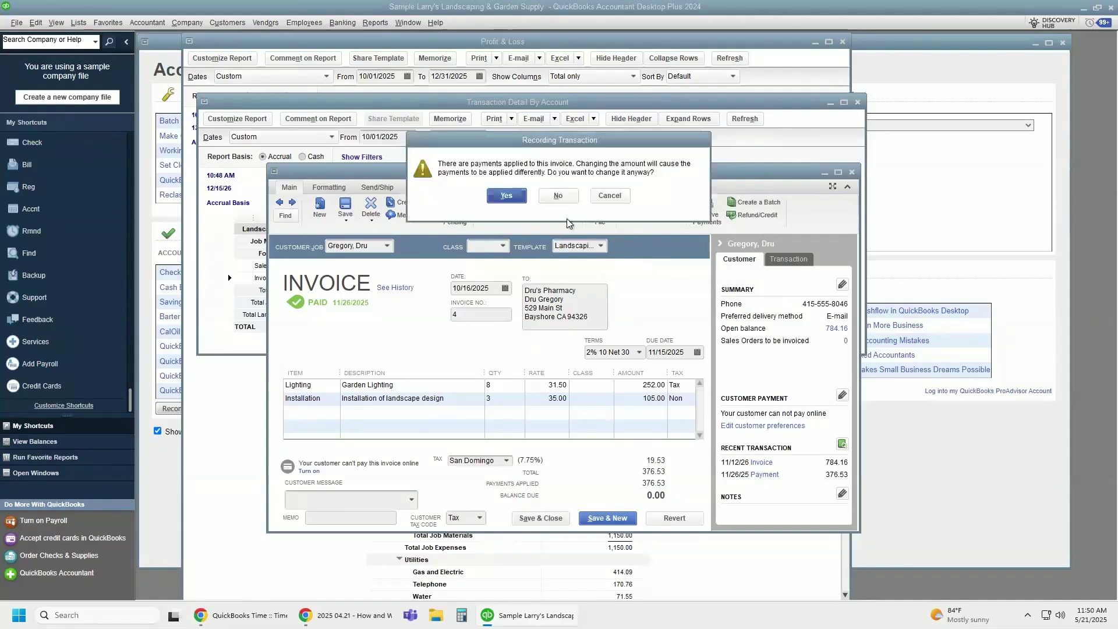
{"action": "left_click", "coordinate": [562, 198]}
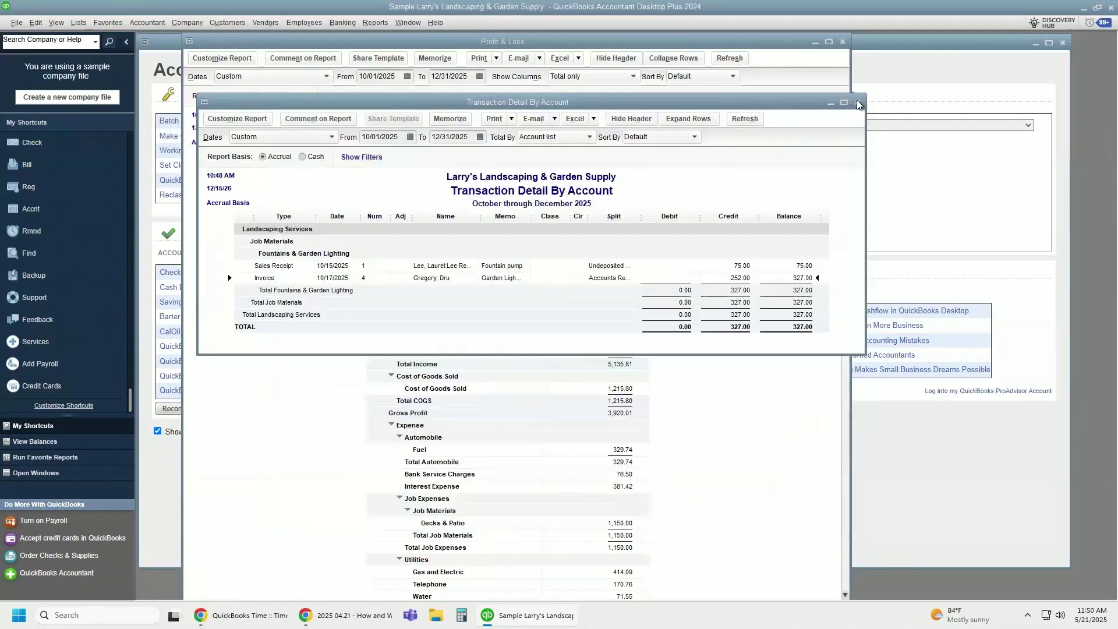
- Close the transaction detail and Profit & Loss reports without memorizing, and refresh the Accountant Center's reconciliation balances
{"action": "left_click", "coordinate": [857, 102]}
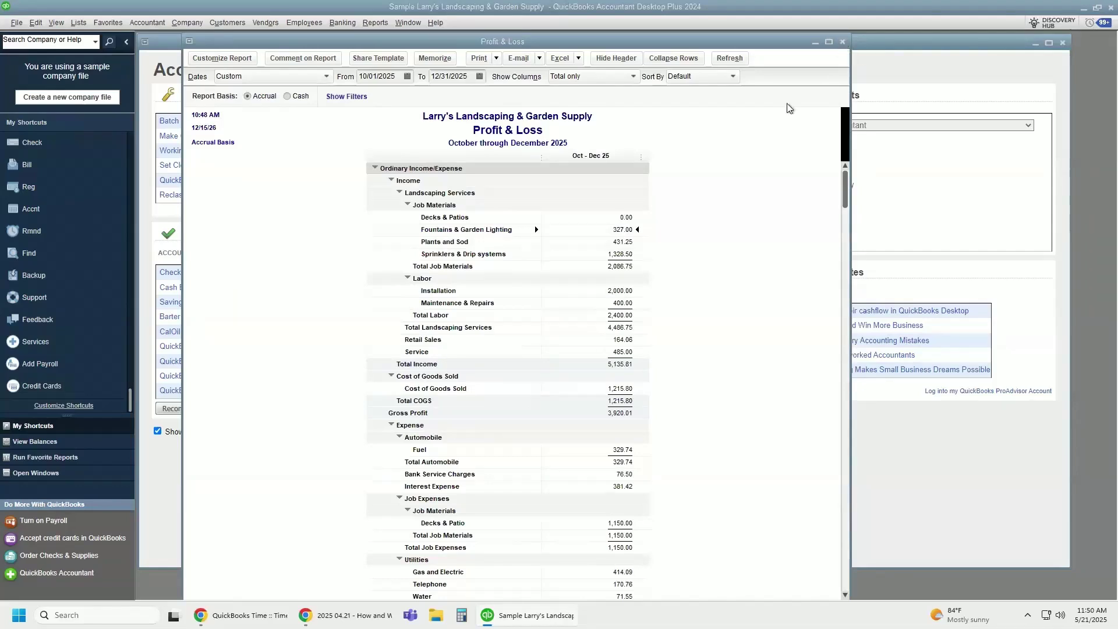
{"action": "left_click", "coordinate": [842, 42]}
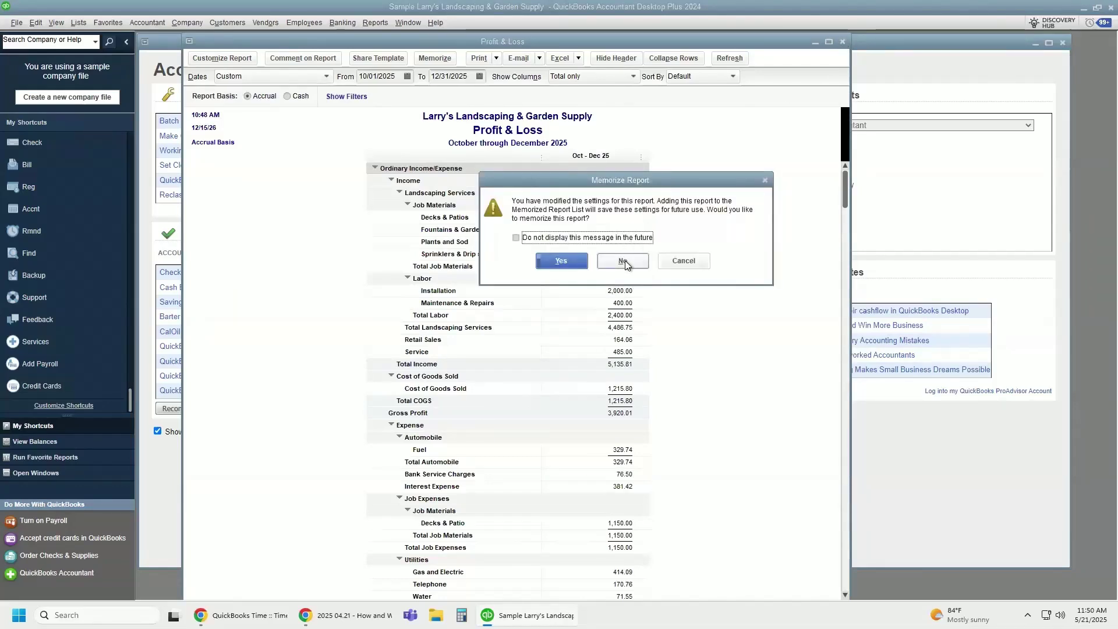
{"action": "left_click", "coordinate": [624, 261]}
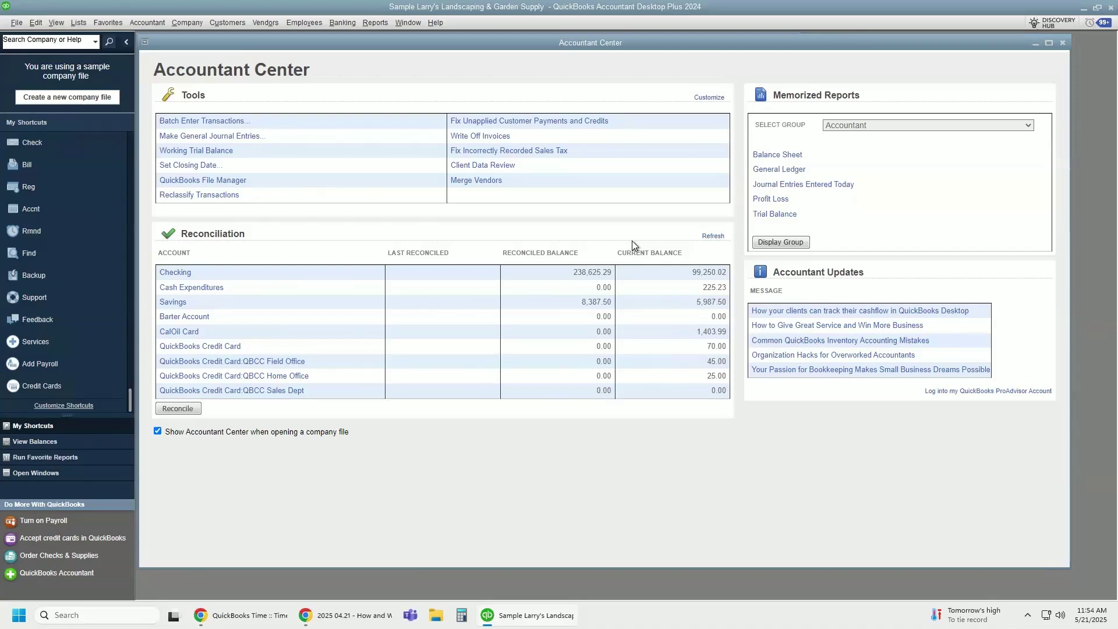
{"action": "left_click", "coordinate": [713, 236]}
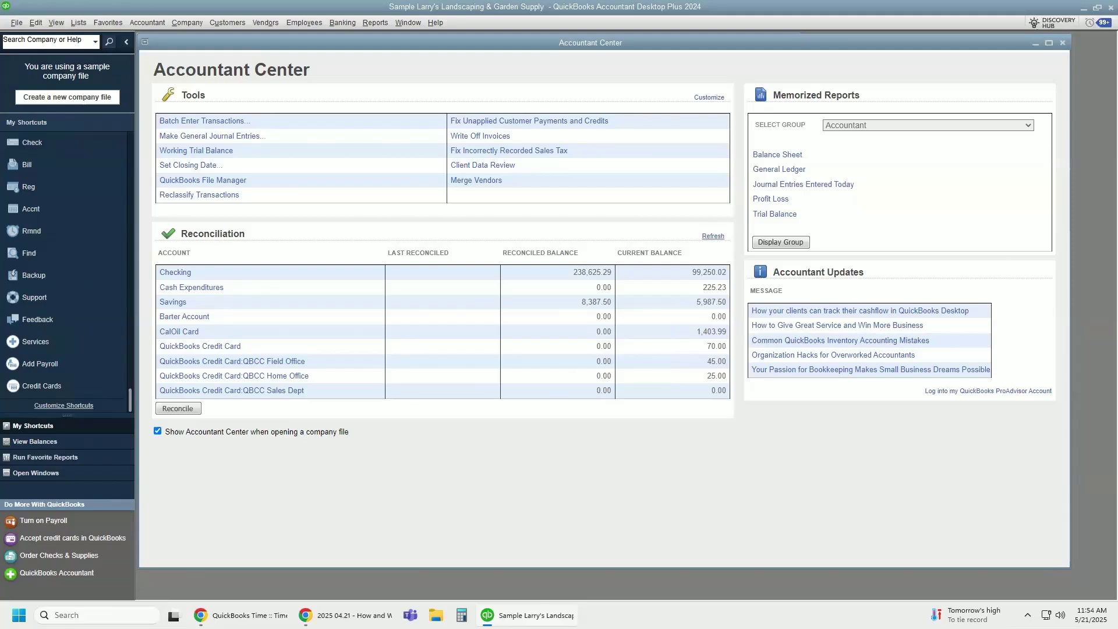